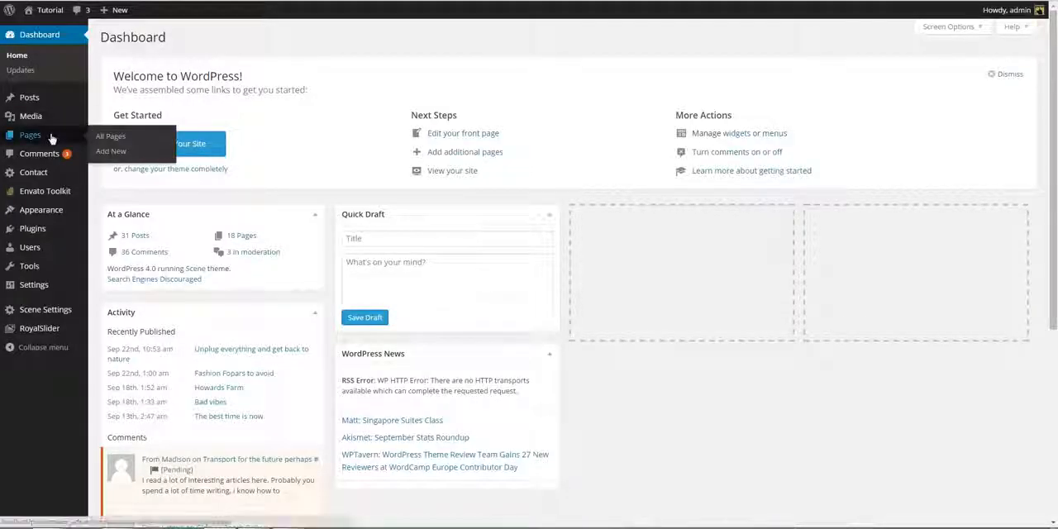
- Create a new page titled "My Homepage" and publish it
left_click(50, 134)
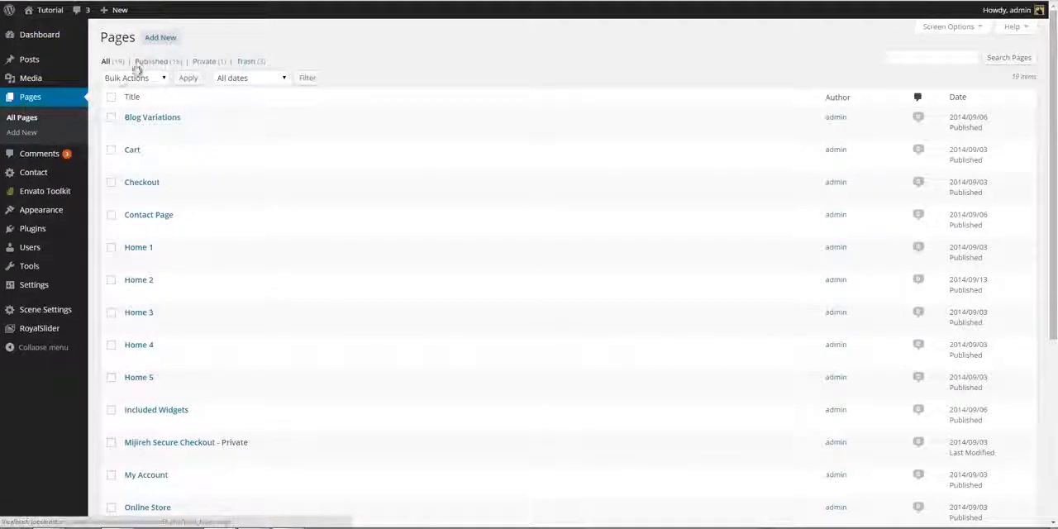
left_click(161, 39)
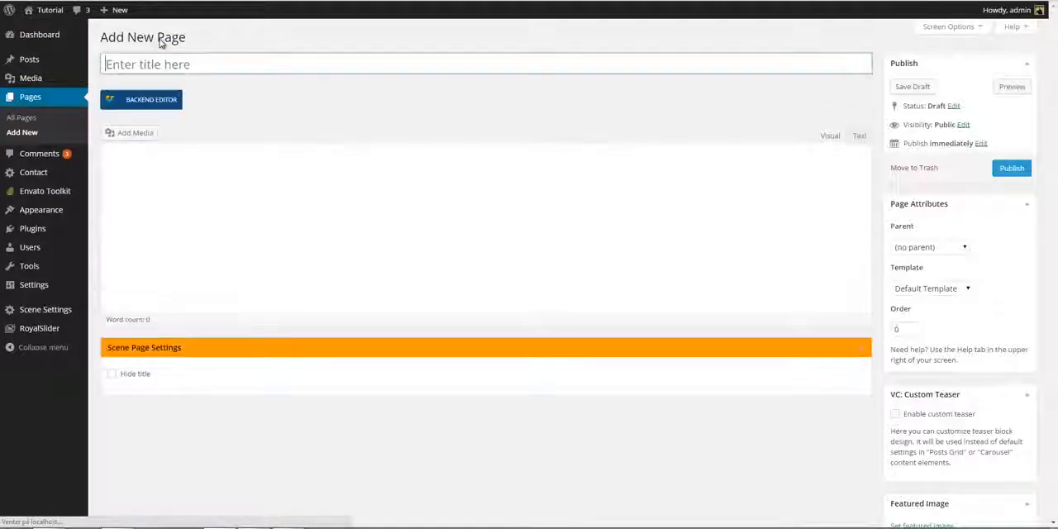
type("M")
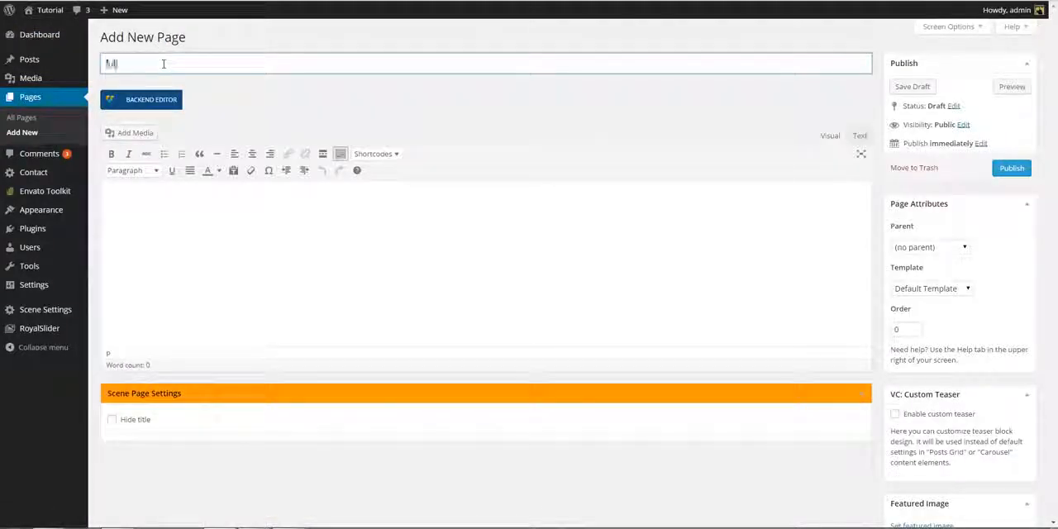
type("y Homepage")
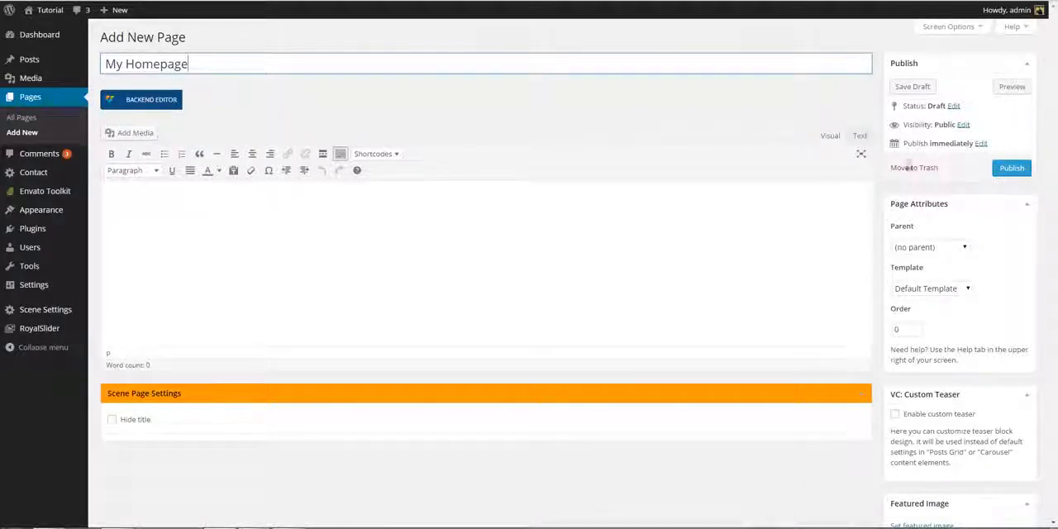
left_click(1010, 169)
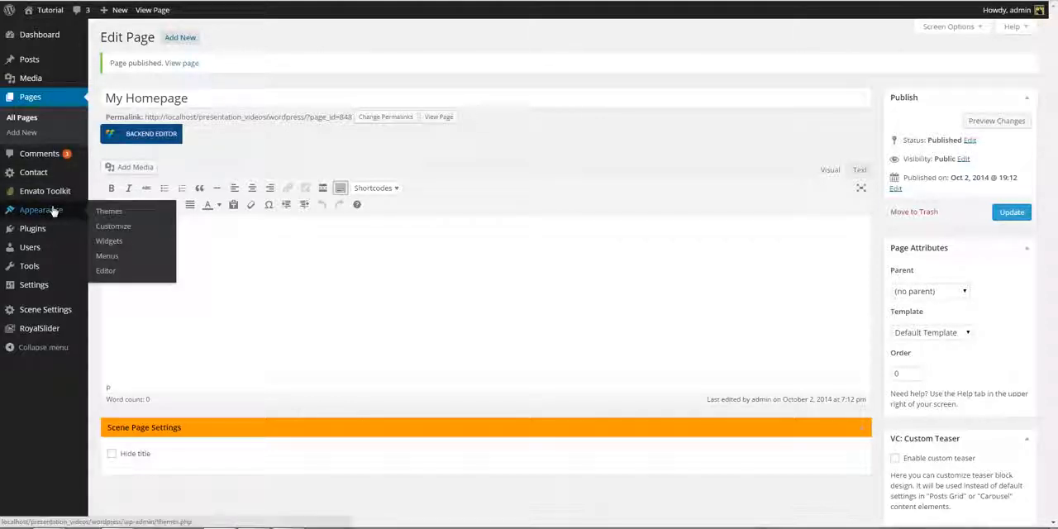
- Set the static front page to My Homepage in the Reading settings and save the changes
mouse_move(41, 288)
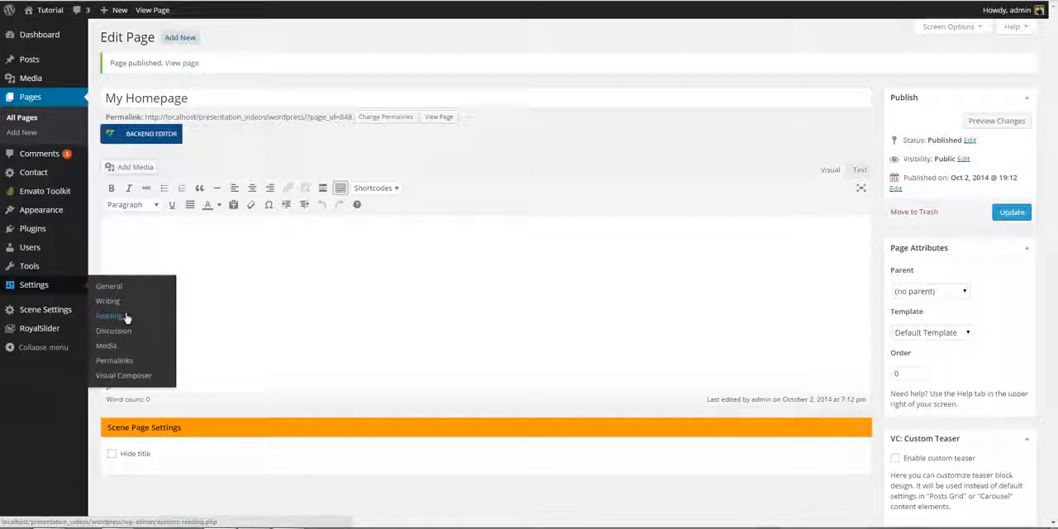
left_click(126, 316)
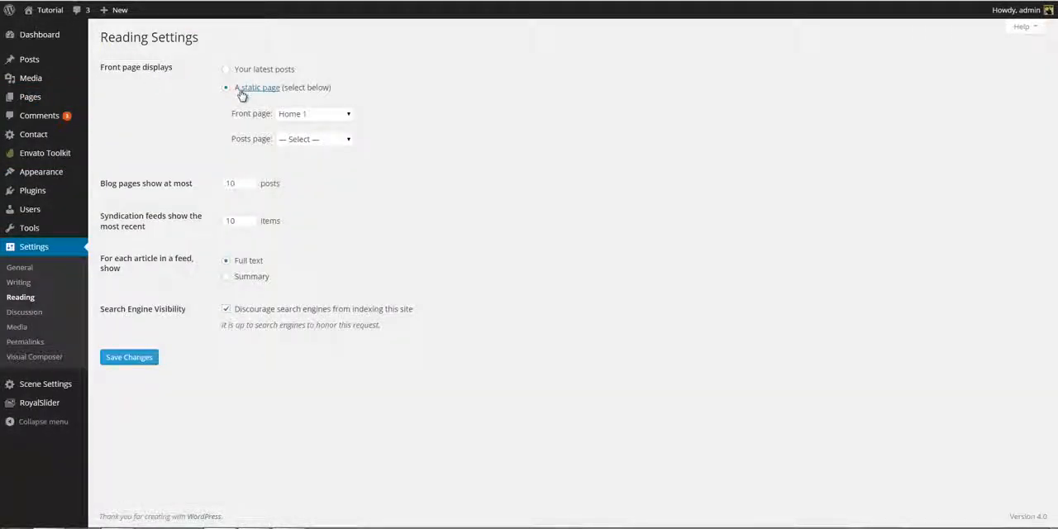
left_click(322, 115)
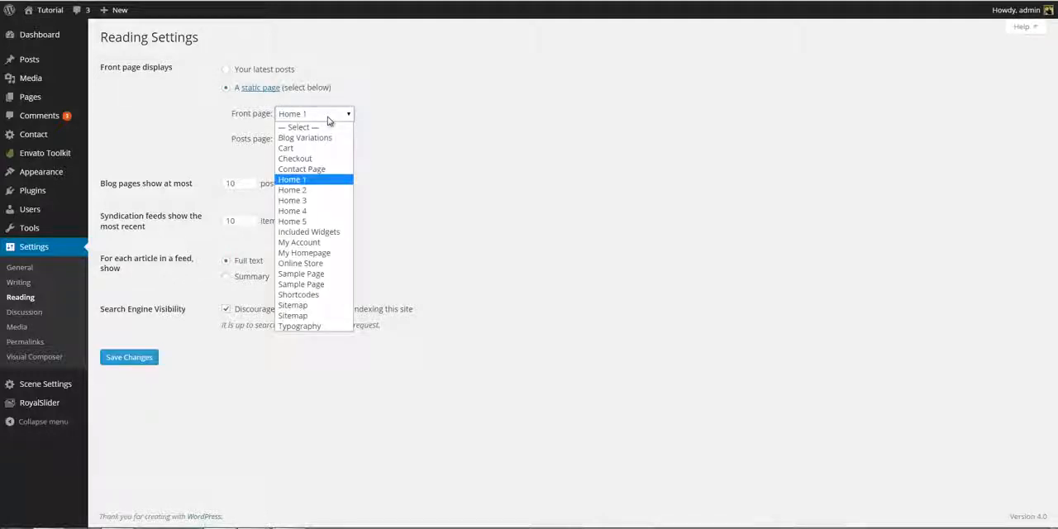
left_click(316, 253)
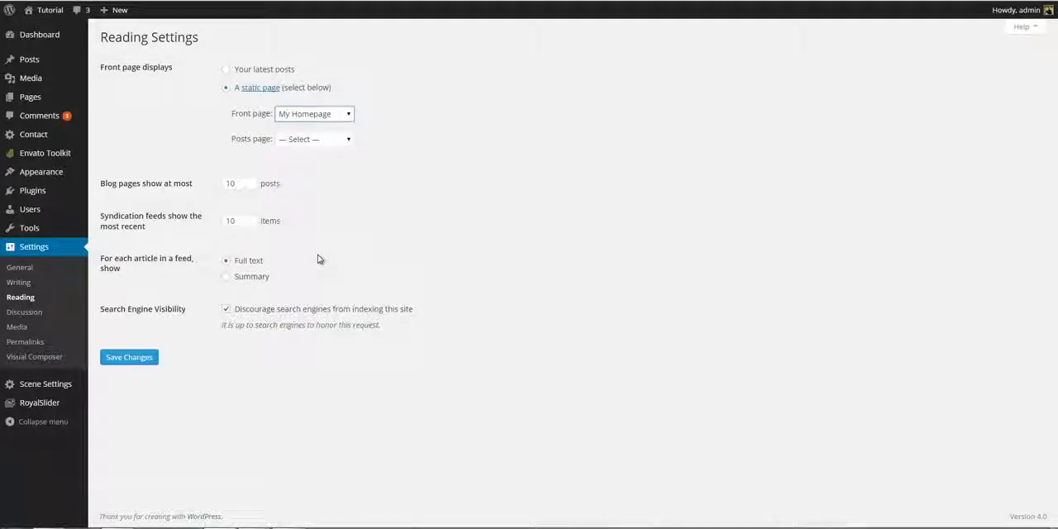
left_click(150, 361)
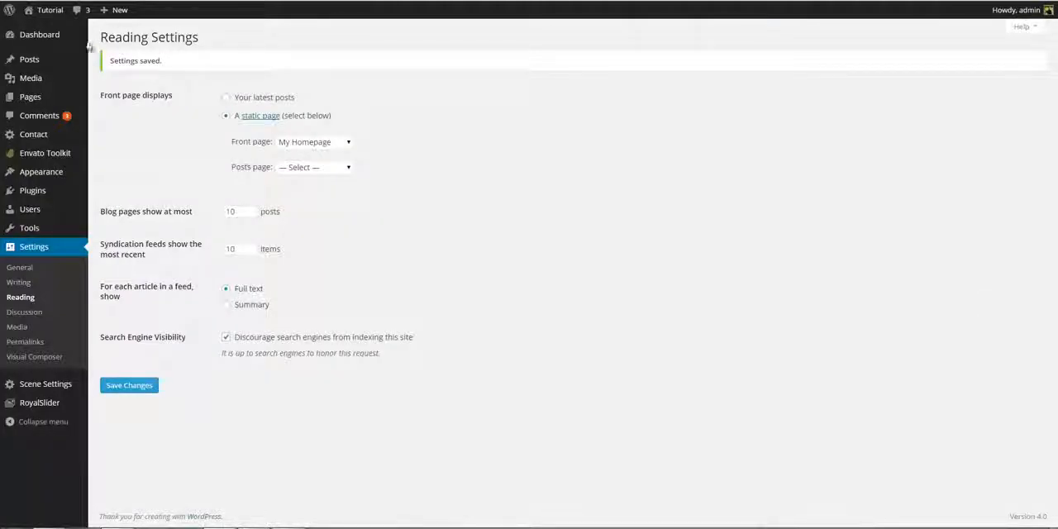
- Hide the title of the My Homepage page in its Scene page settings and update the page
left_click(56, 96)
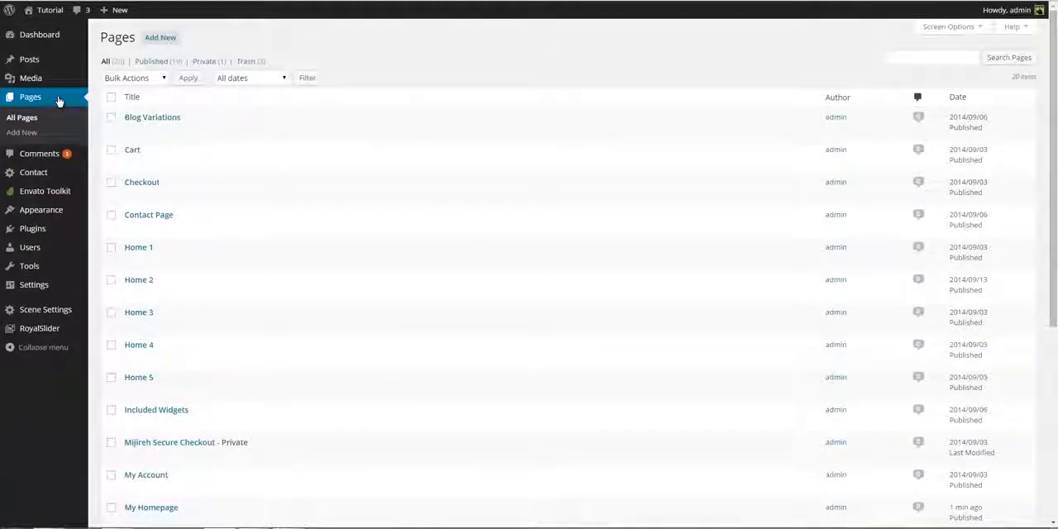
scroll(199, 463, "down", 2)
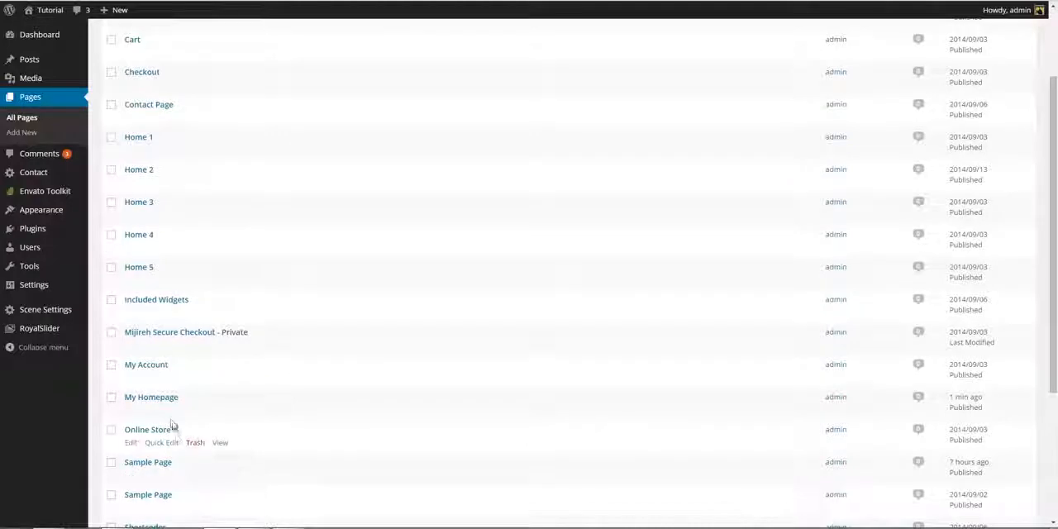
left_click(171, 399)
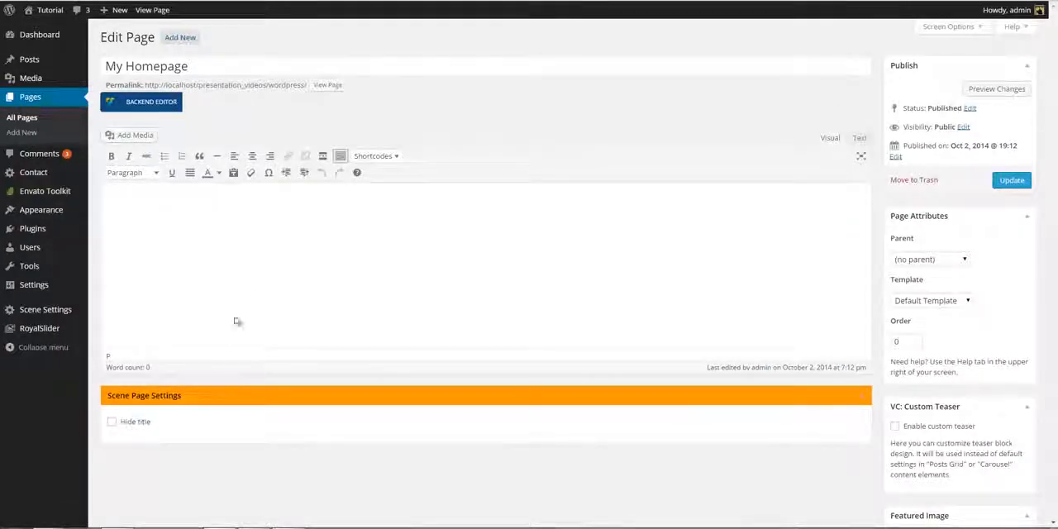
left_click(113, 423)
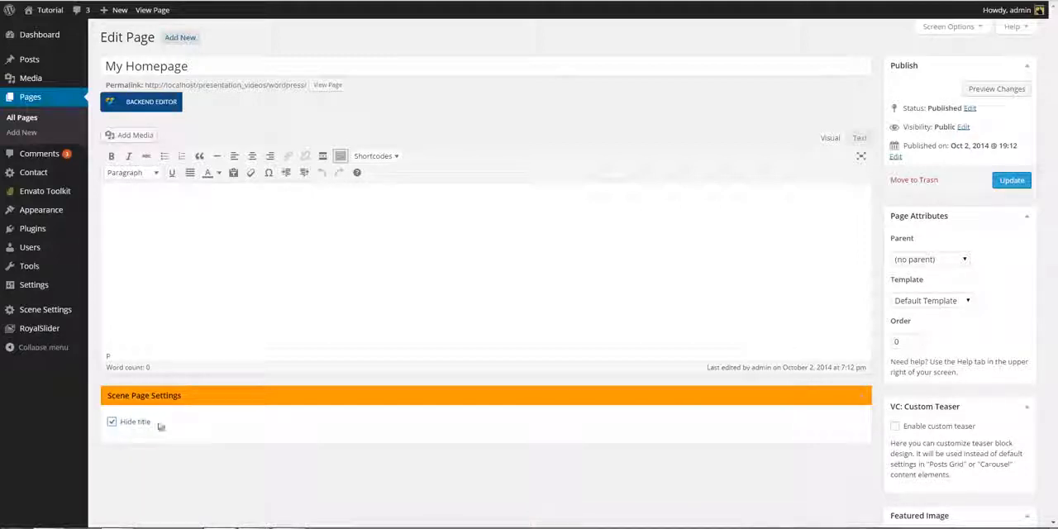
left_click(1019, 181)
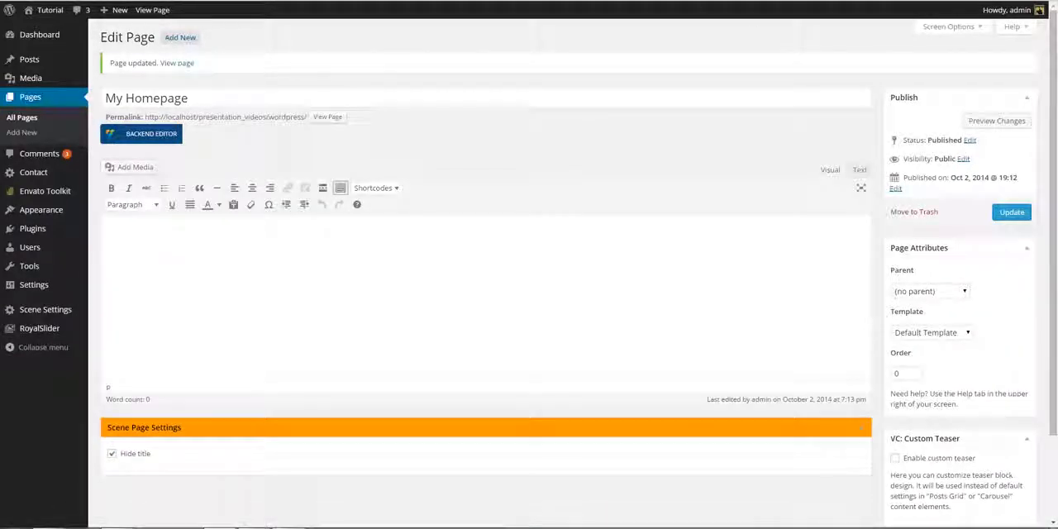
- Switch to the Scene demo site and examine the homepage's featured slider and the posts beside it
key("ctrl+Tab")
key("F5")
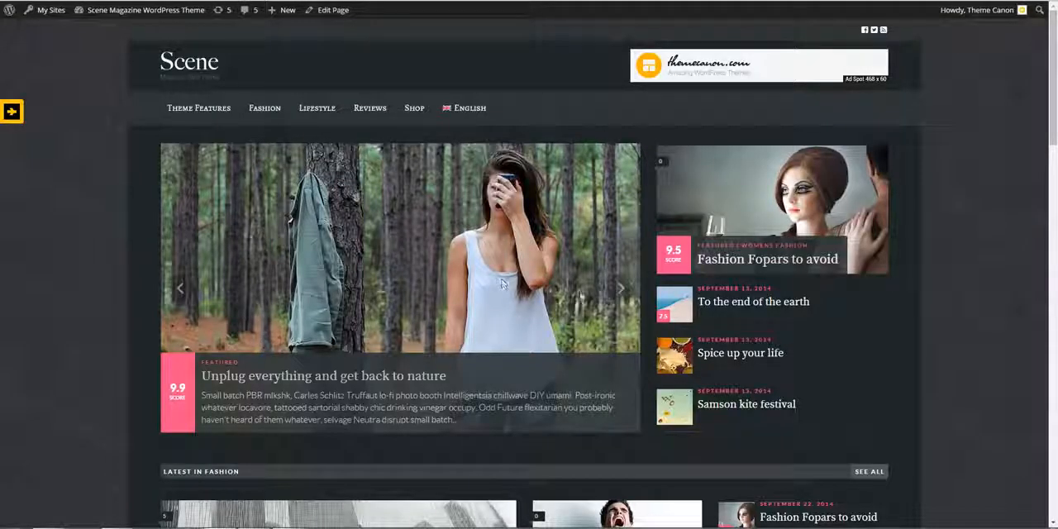
left_click(621, 288)
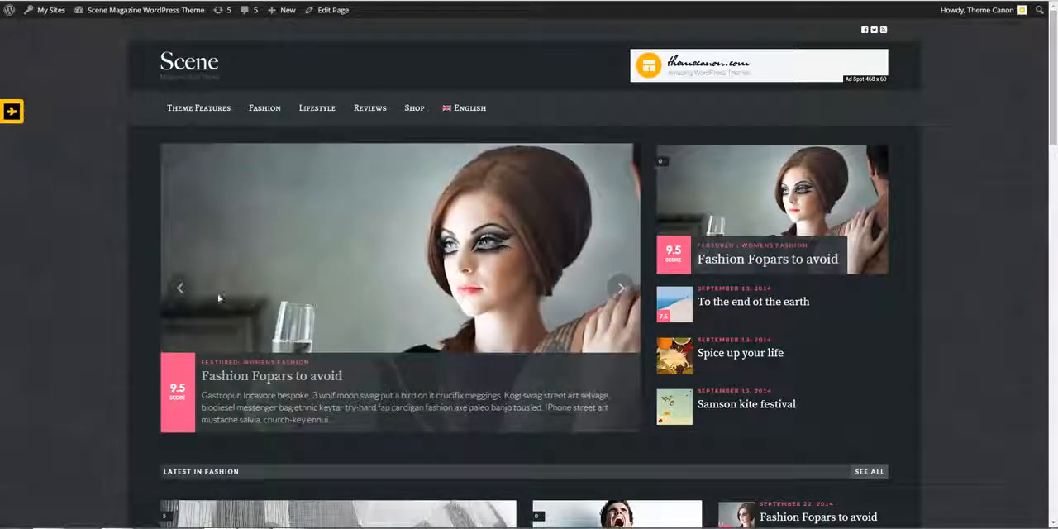
left_click(179, 287)
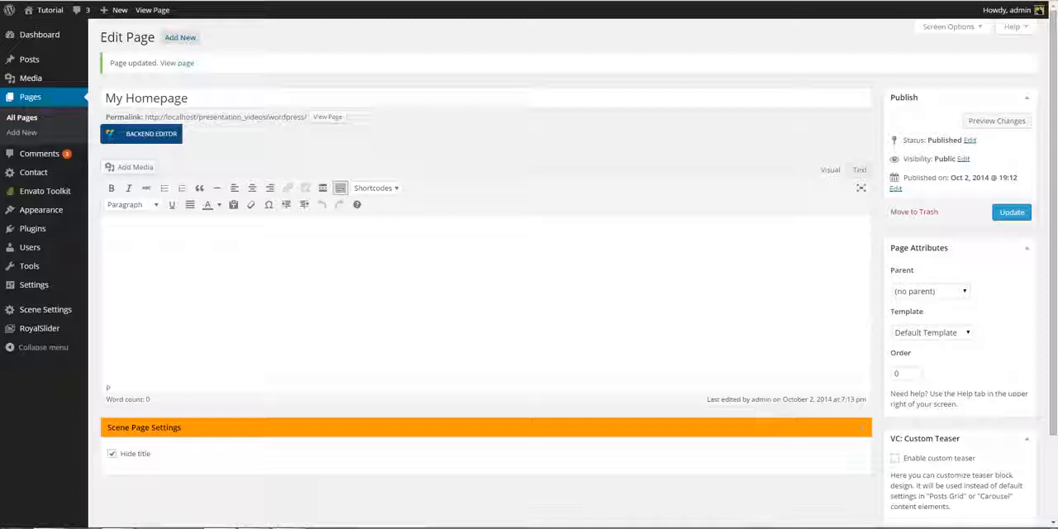
- Switch My Homepage to the backend editor and add a row with a 2/3 + 1/3 column layout
left_click(169, 146)
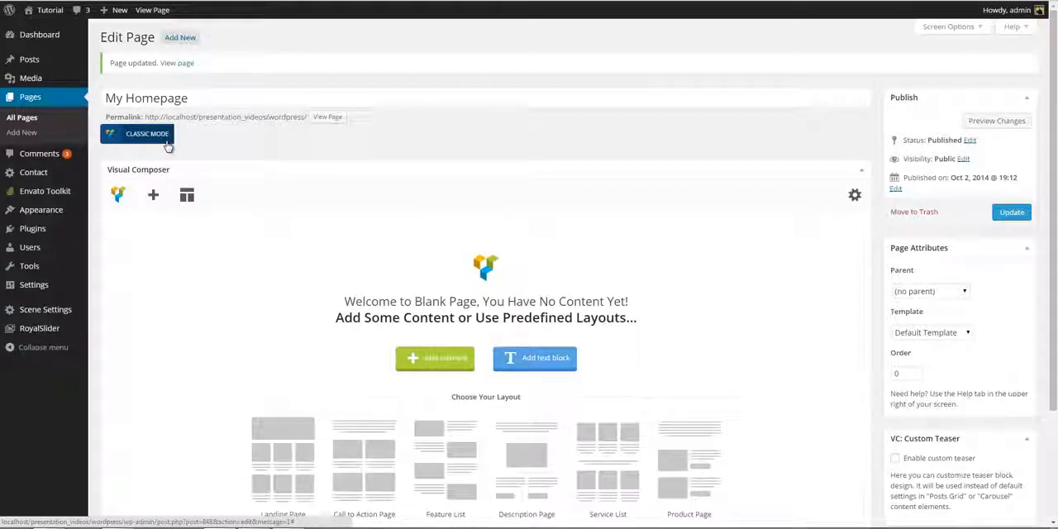
left_click(155, 198)
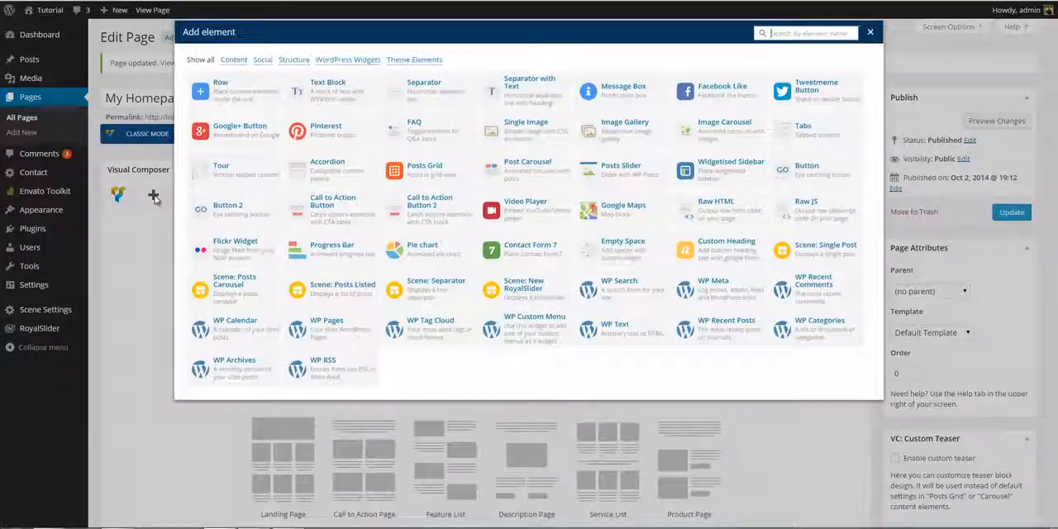
left_click(239, 97)
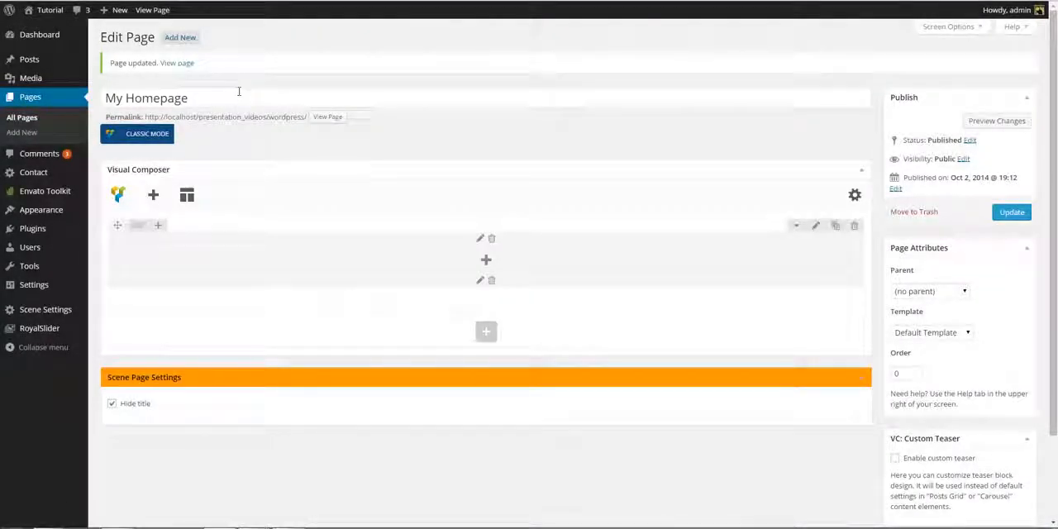
mouse_move(139, 228)
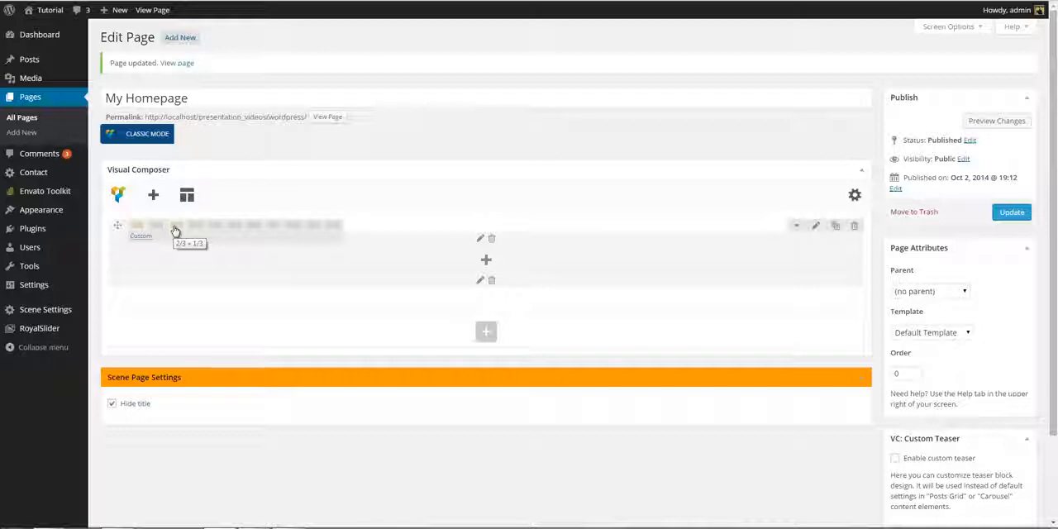
left_click(175, 231)
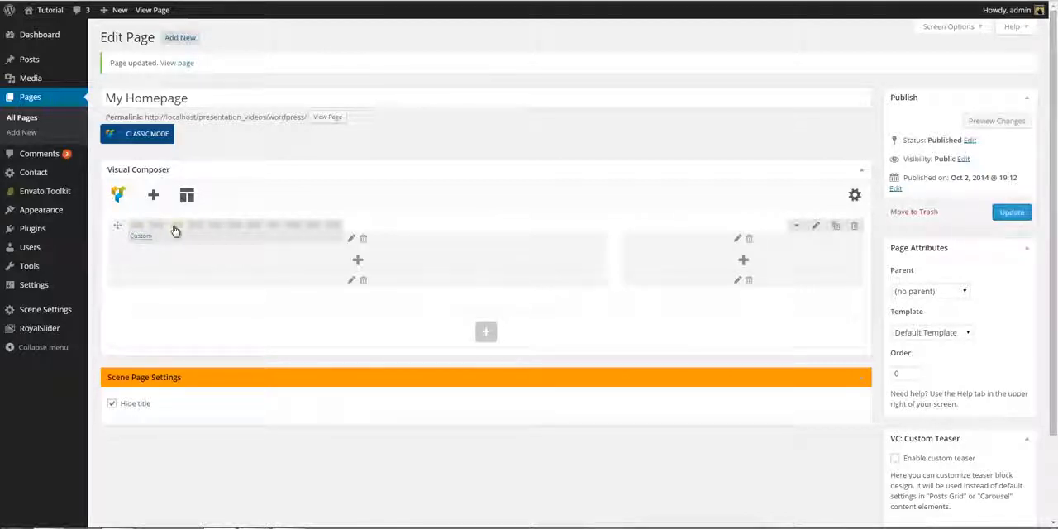
- Add a Scene: New RoyalSlider element showing the Homepage slider to the row's 2/3 column
left_click(362, 261)
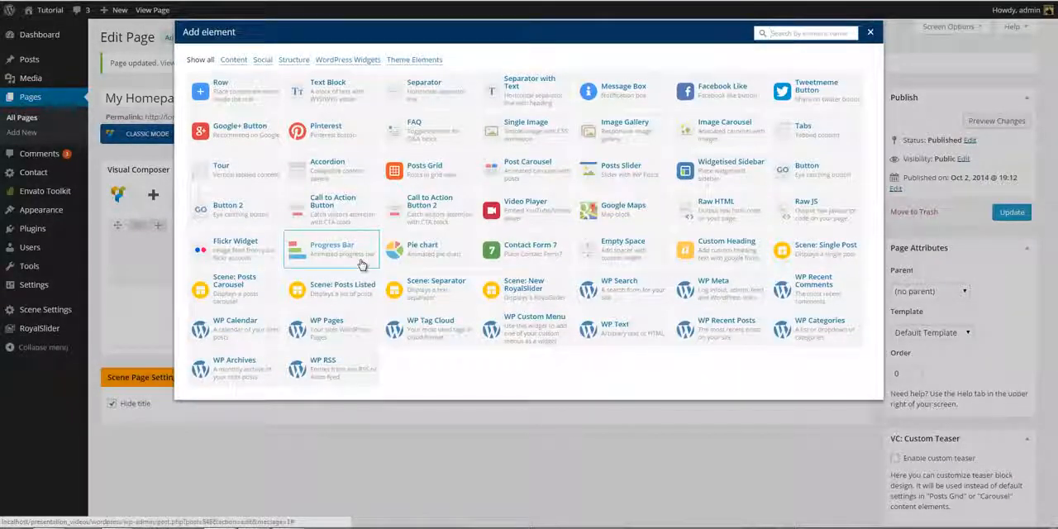
left_click(531, 288)
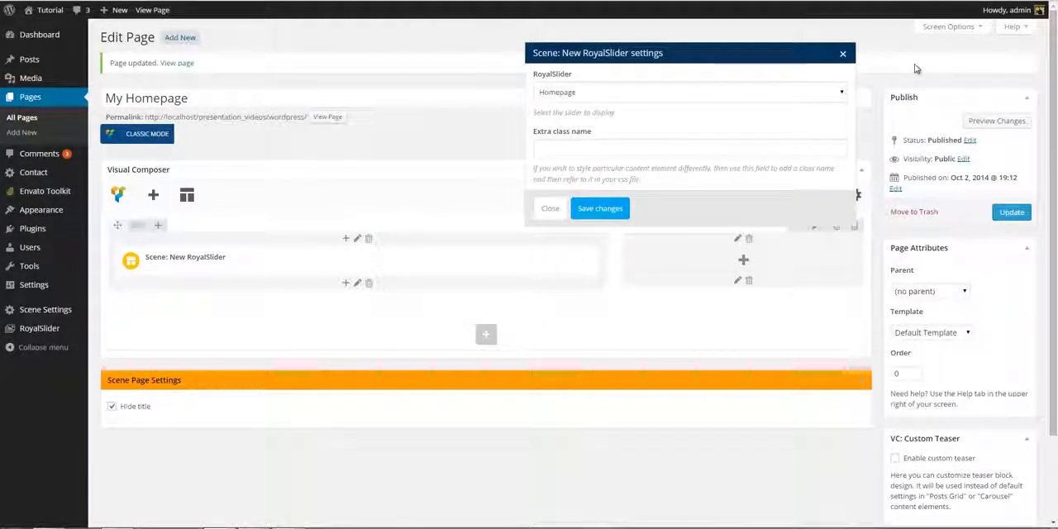
left_click(841, 94)
left_click(836, 109)
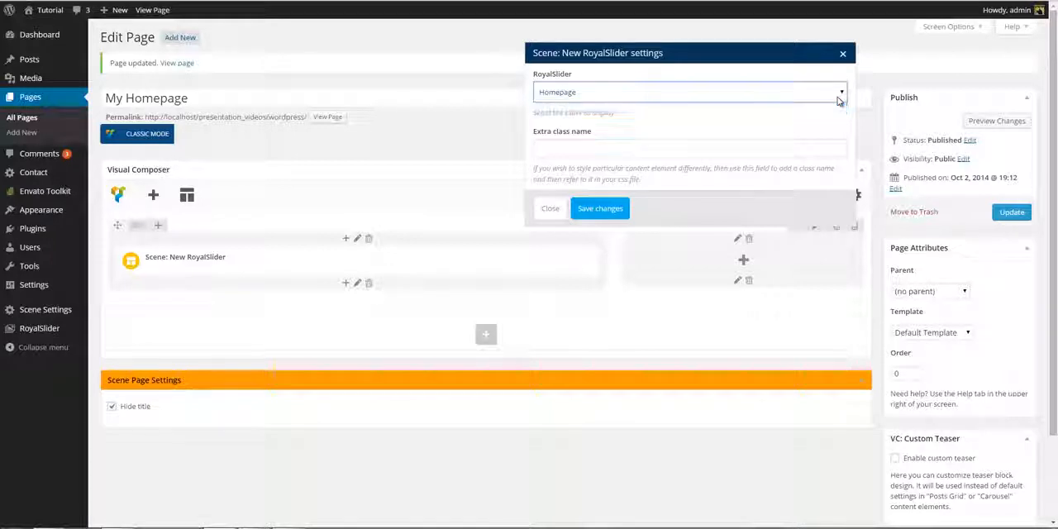
left_click(601, 209)
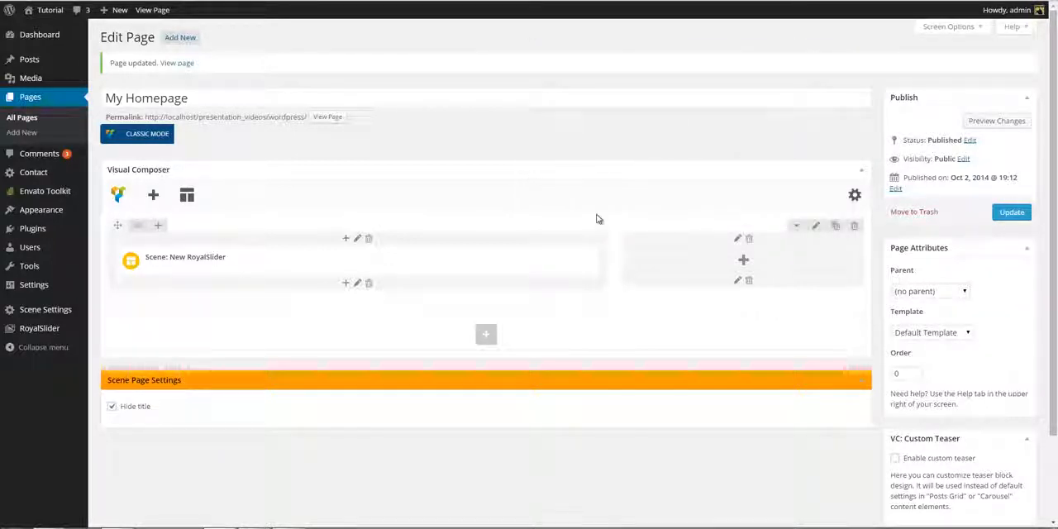
- Add a Scene: Single Post element to the 1/3 column using Featured category, starting post 2, meta and title as image caption, and hidden excerpt
left_click(746, 262)
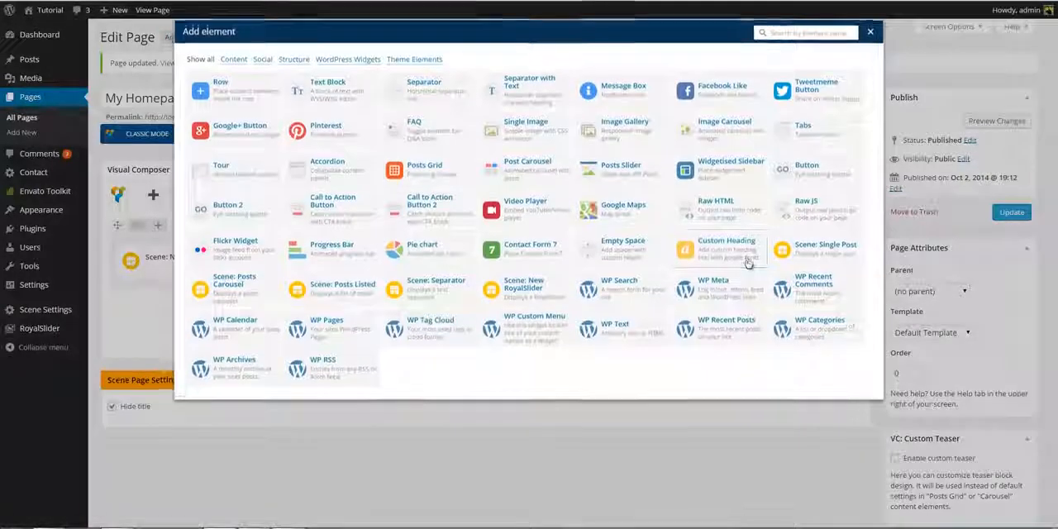
left_click(809, 254)
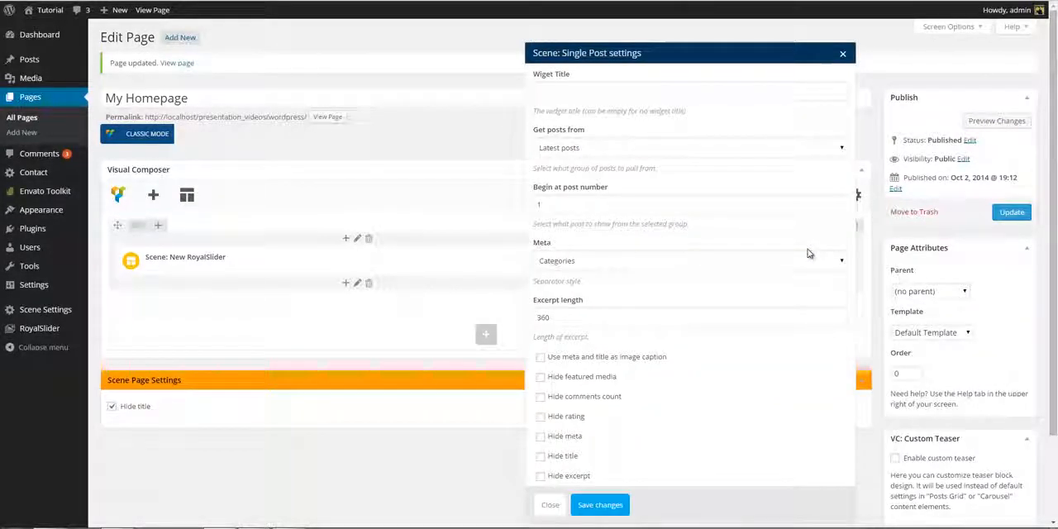
left_click(717, 150)
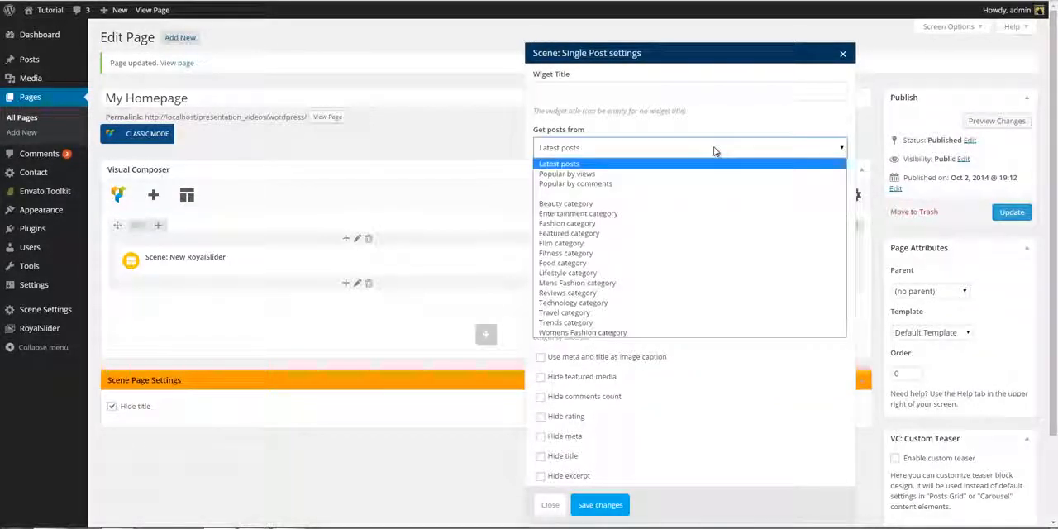
left_click(692, 233)
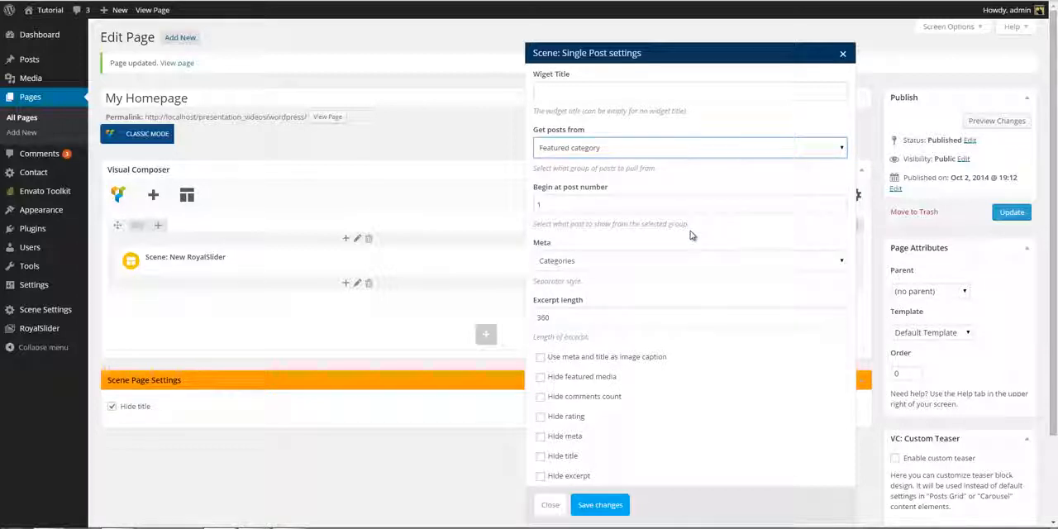
left_click(840, 203)
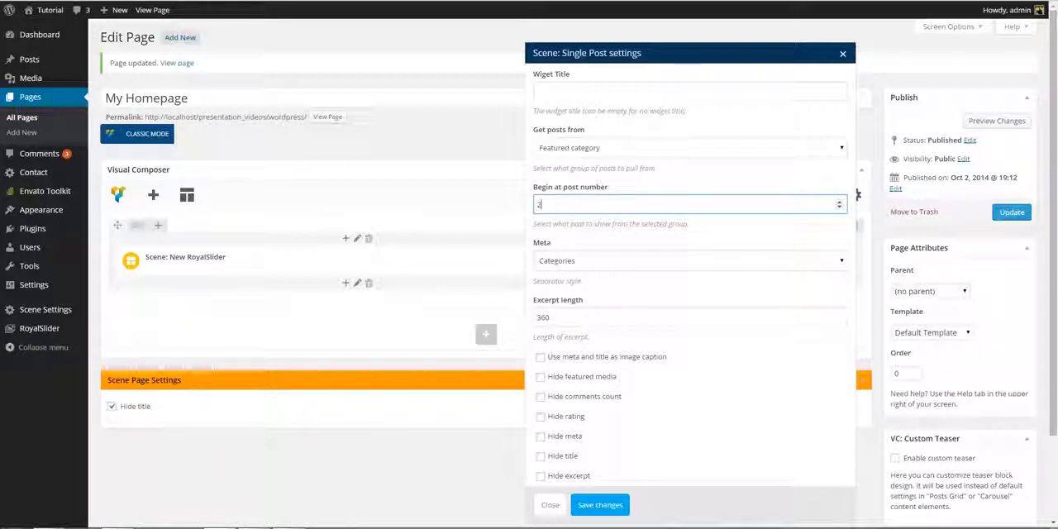
left_click(541, 358)
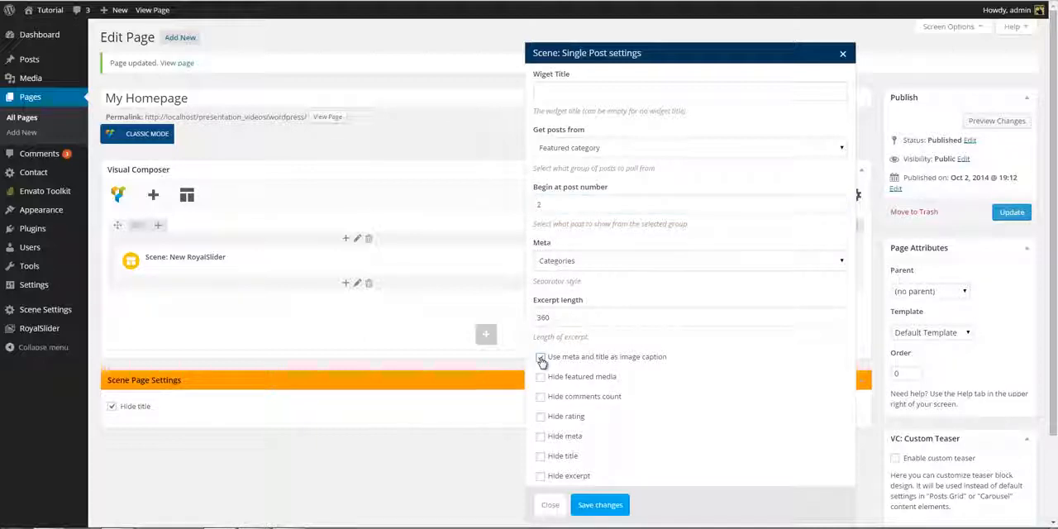
left_click(600, 504)
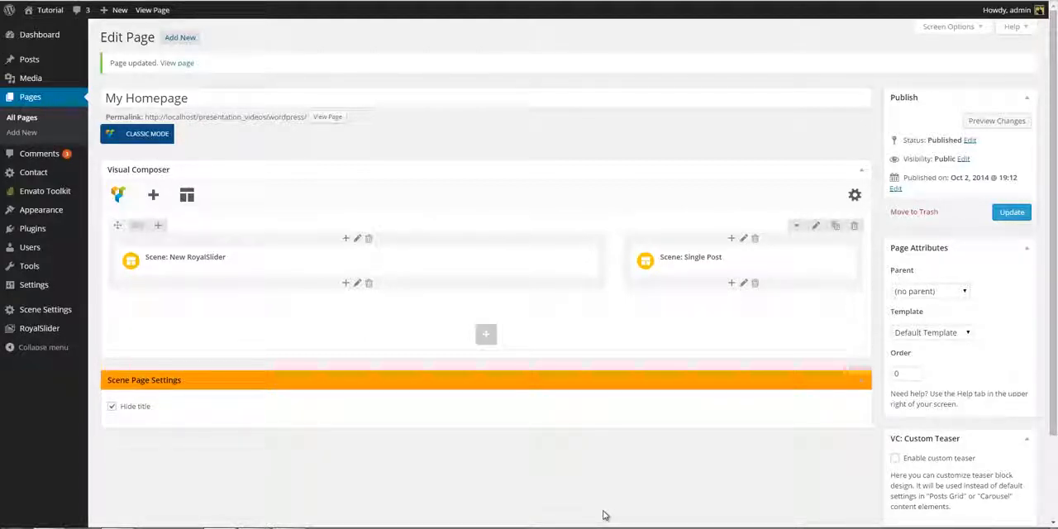
- Add a Scene: Posts Listed element below the Single Post in the 1/3 column, using Featured category, starting at post 3 and showing 3 posts
left_click(732, 283)
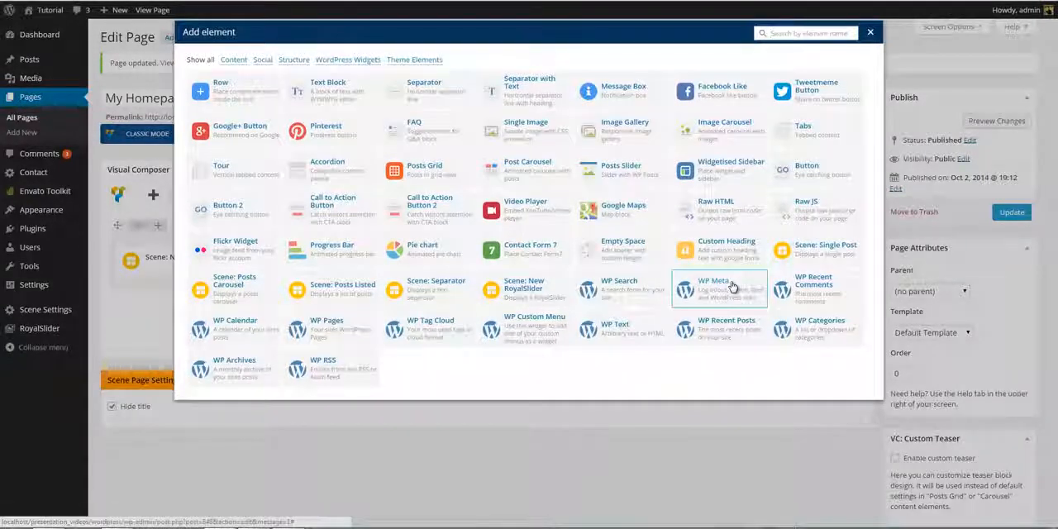
left_click(364, 292)
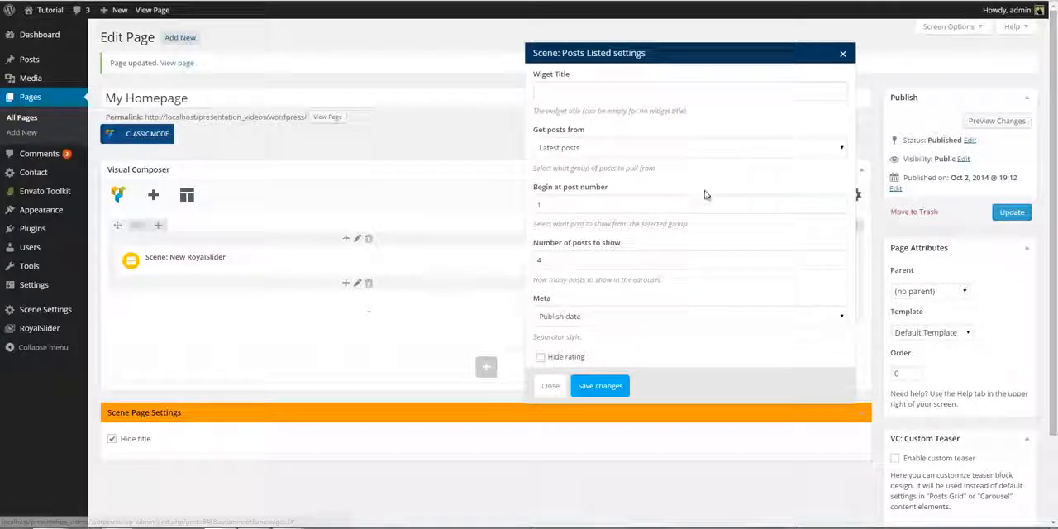
left_click(706, 149)
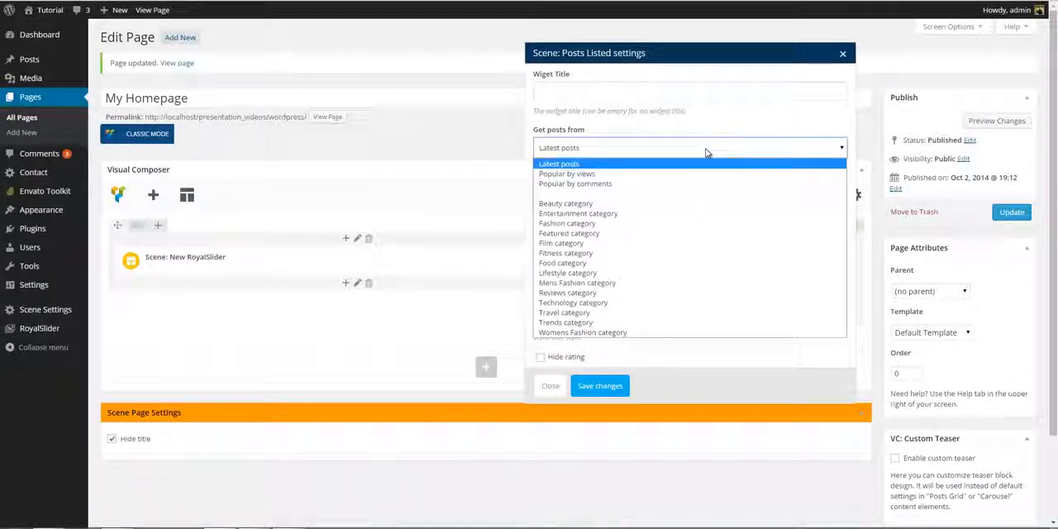
left_click(678, 233)
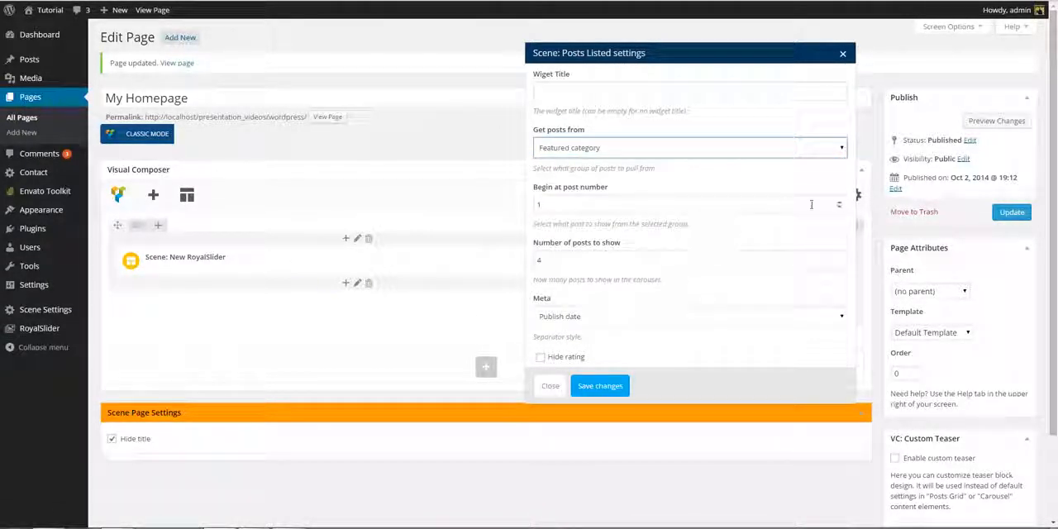
left_click(838, 204)
left_click(839, 204)
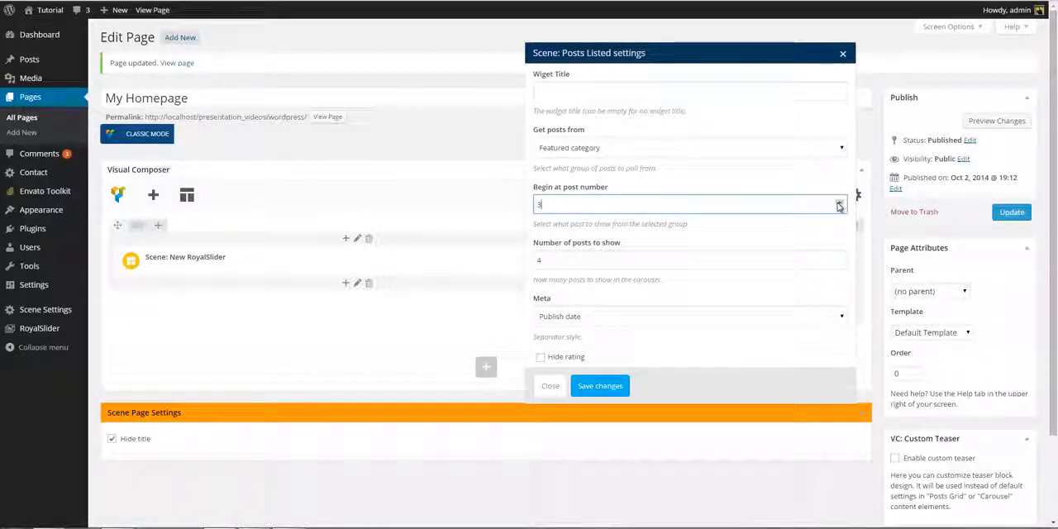
left_click(840, 263)
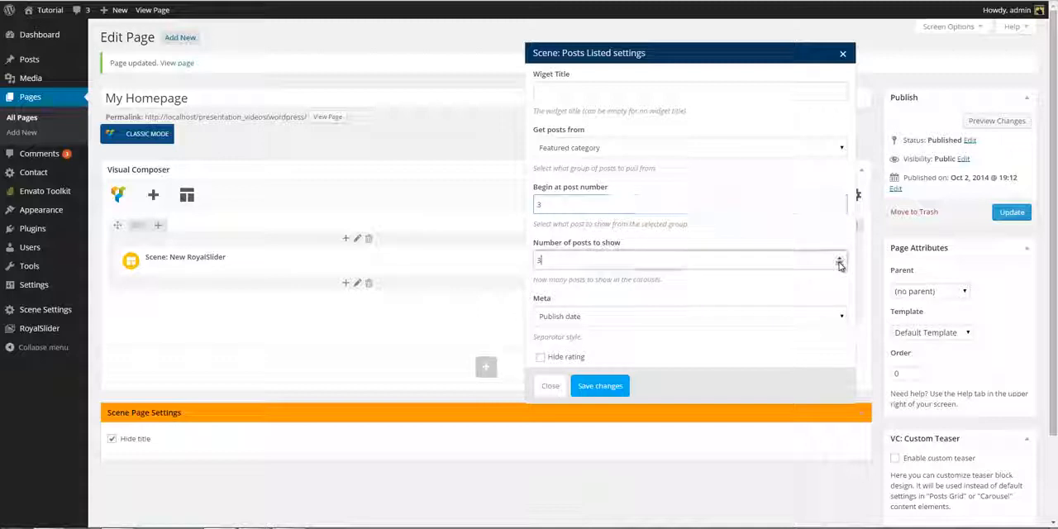
left_click(619, 388)
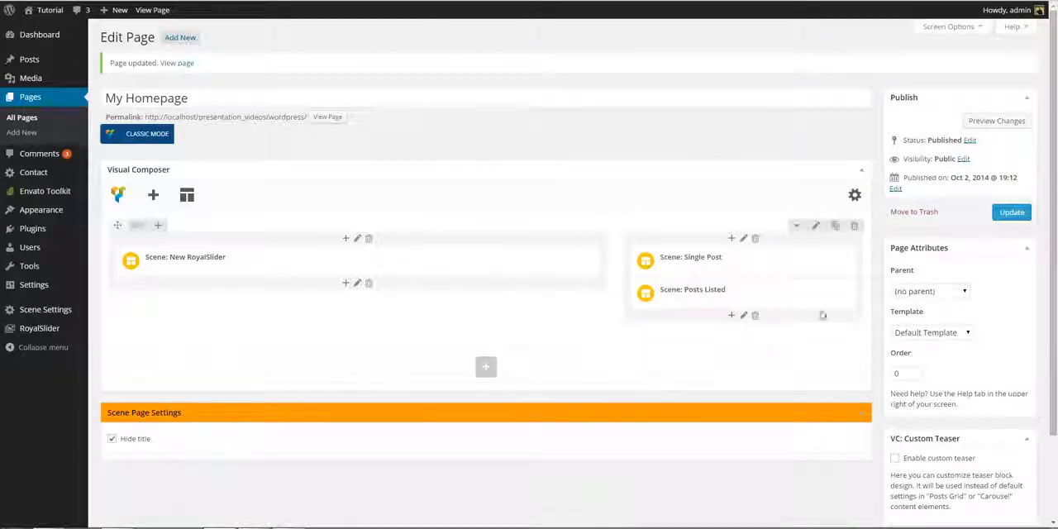
- Update the page and examine the Latest in Fashion section on the Scene demo homepage
left_click(1007, 214)
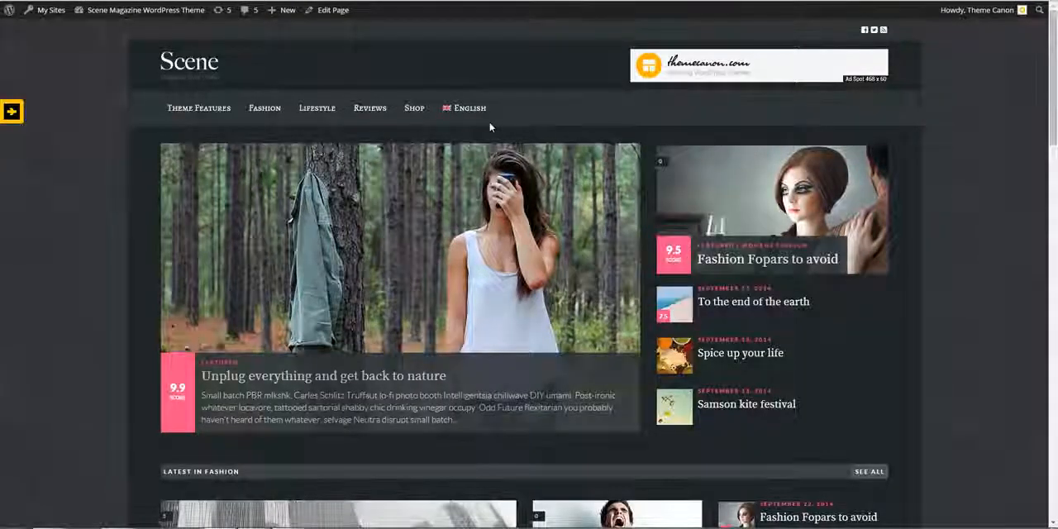
scroll(489, 126, "down", 4)
scroll(490, 126, "down", 1)
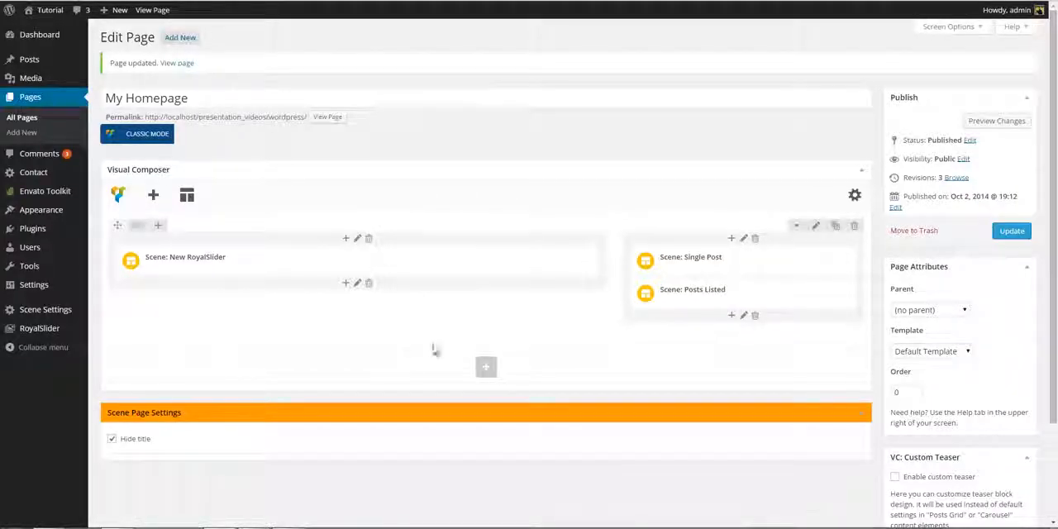
- Add a new row below the slider row and insert a Scene: Separator element in it
left_click(489, 371)
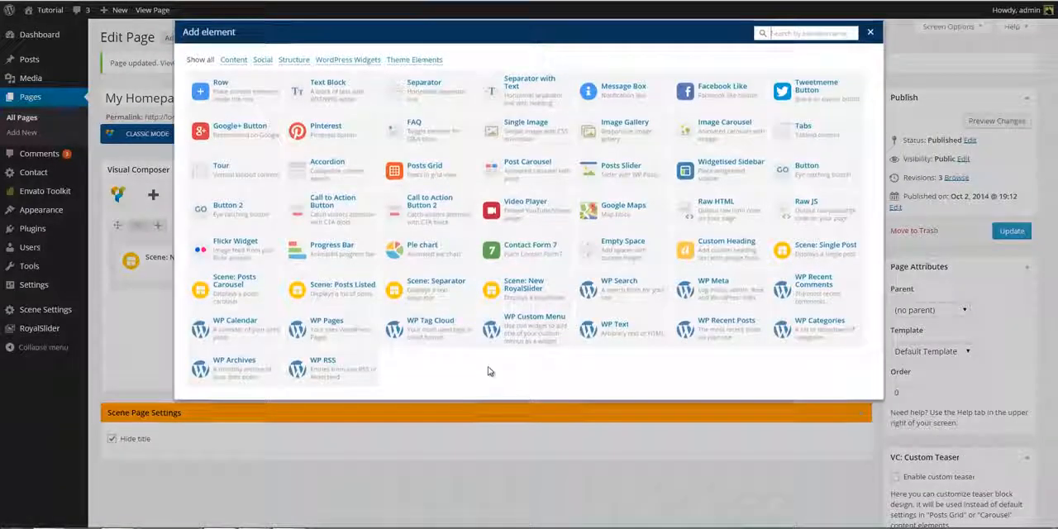
left_click(244, 96)
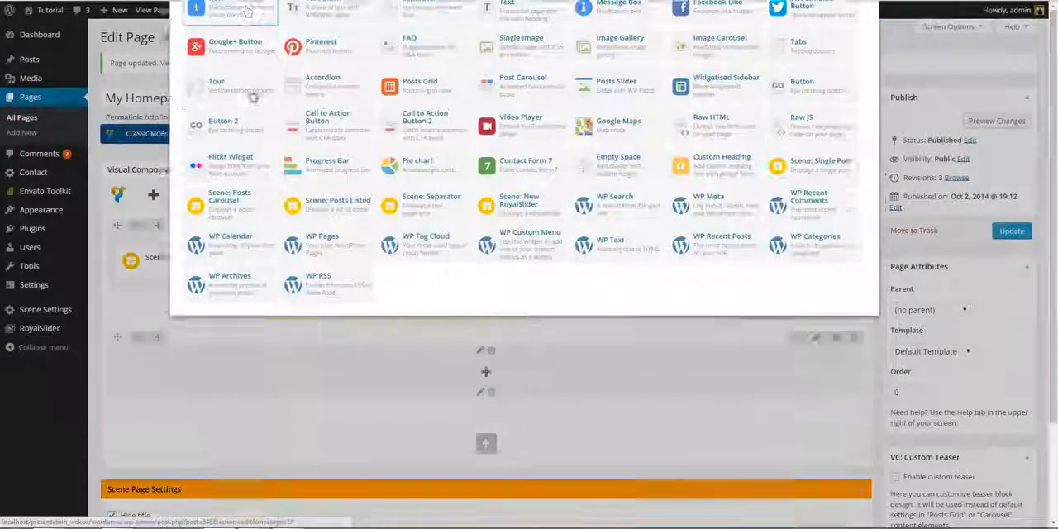
left_click(487, 373)
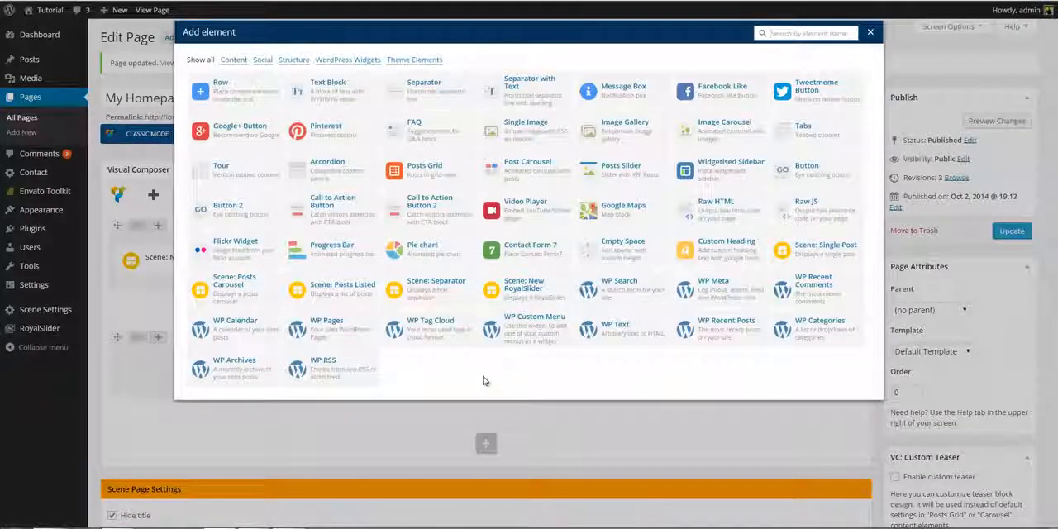
left_click(441, 297)
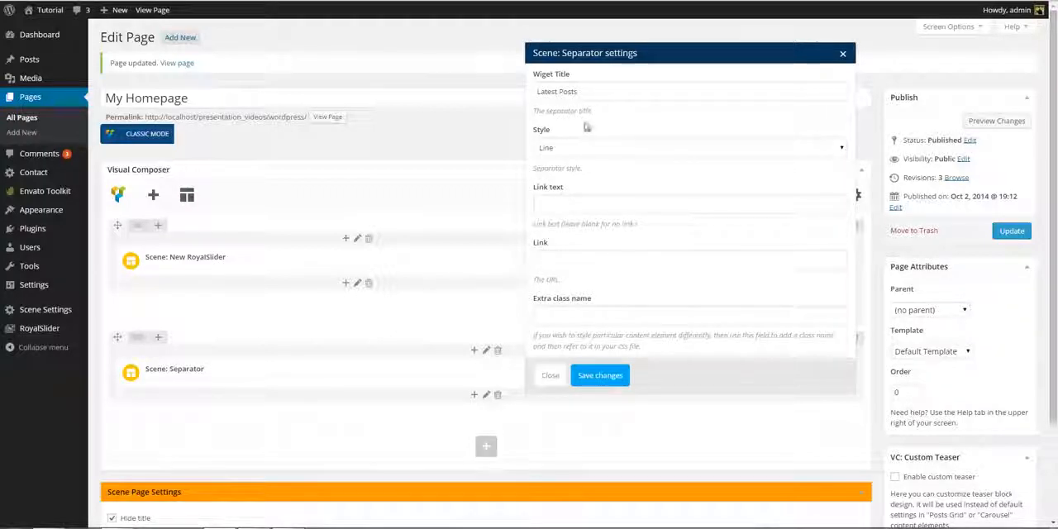
- Set the separator's title to Latest in Fashion, style to Bar, link text to See All and link to #, saving the settings
triple_click(592, 91)
type("La")
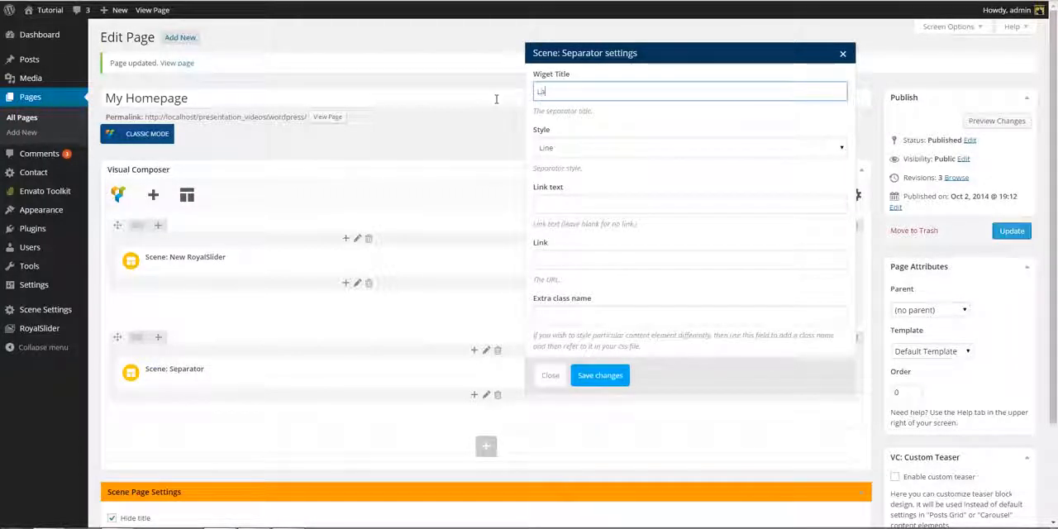
type("test in Fashion")
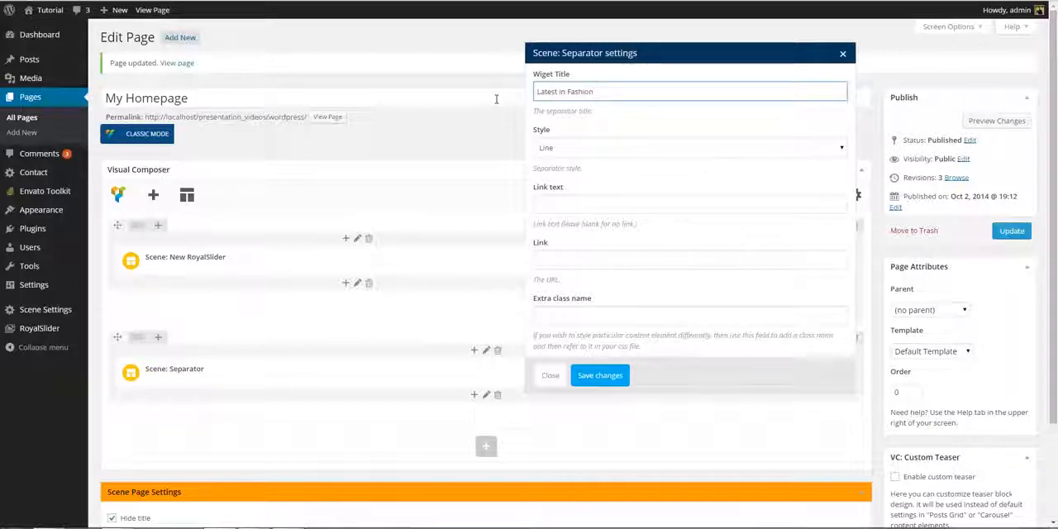
left_click(552, 149)
left_click(554, 174)
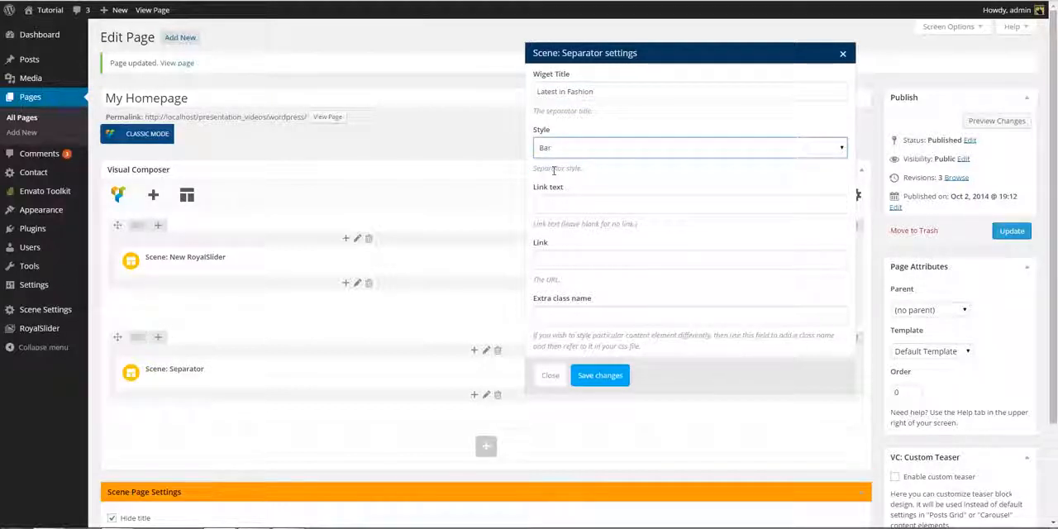
left_click(550, 199)
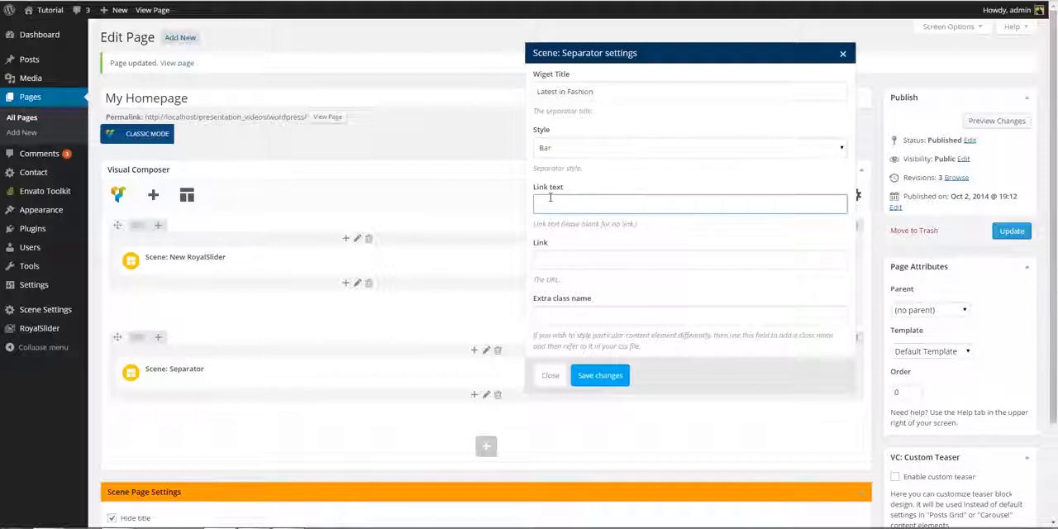
type("See All")
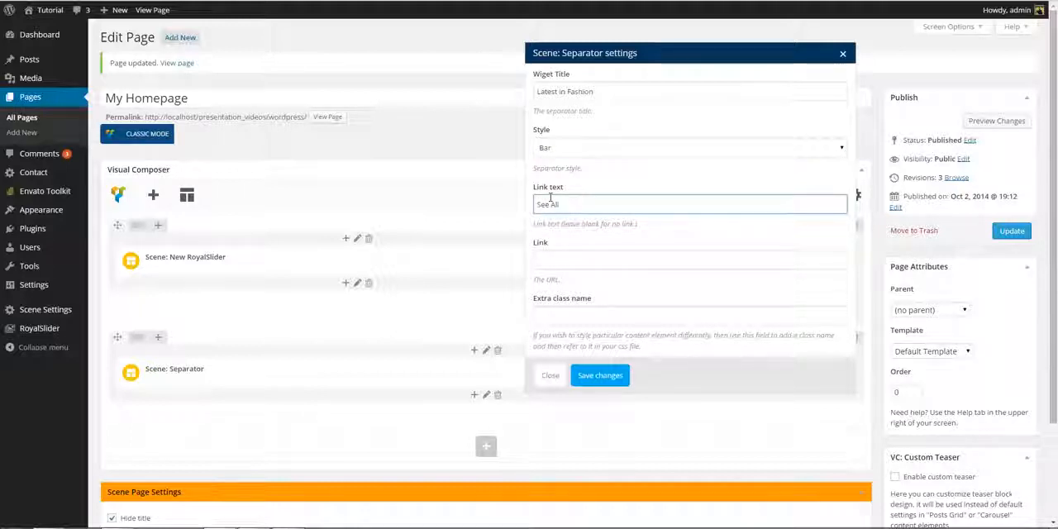
left_click(552, 256)
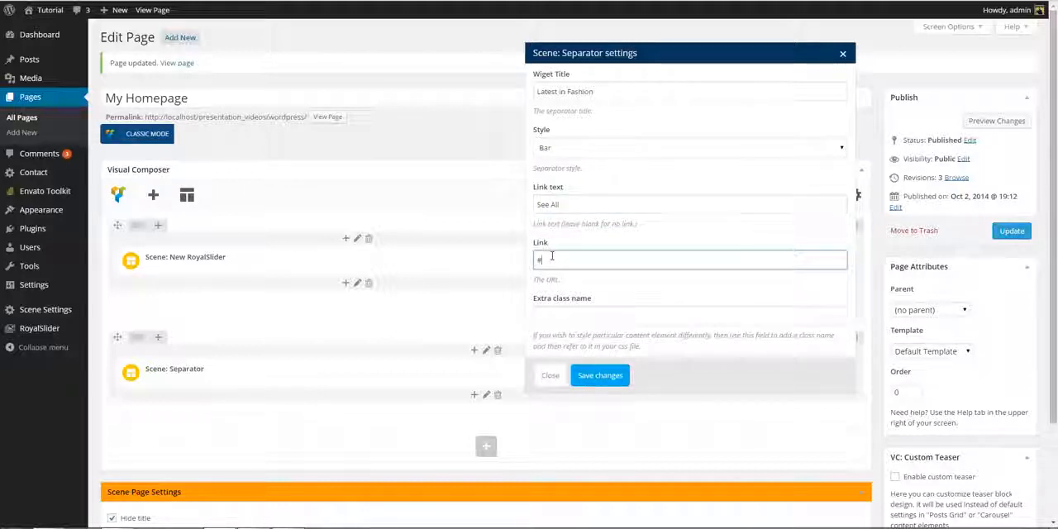
left_click(599, 376)
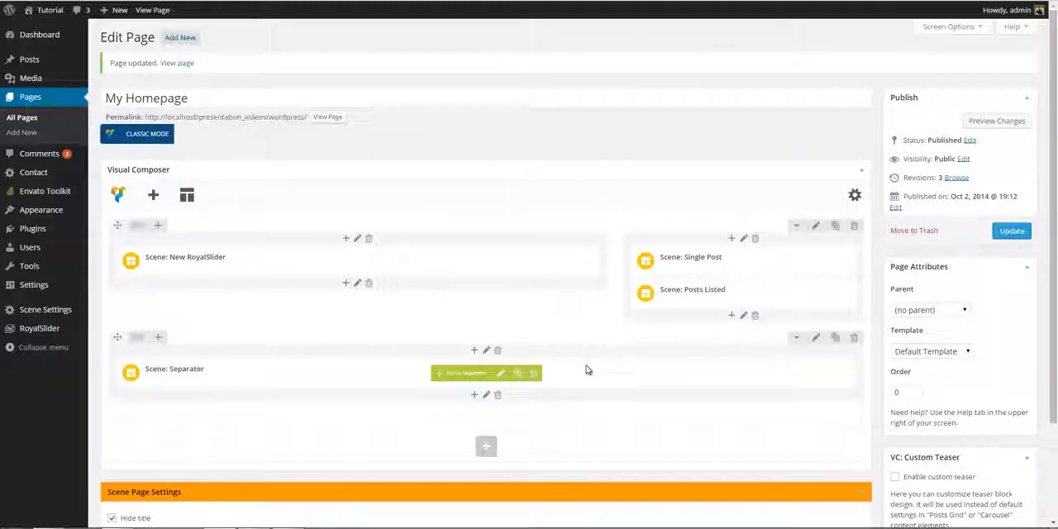
- Add another row below the separator and give it the custom column layout 1/2 + 1/4 + 1/4
left_click(487, 446)
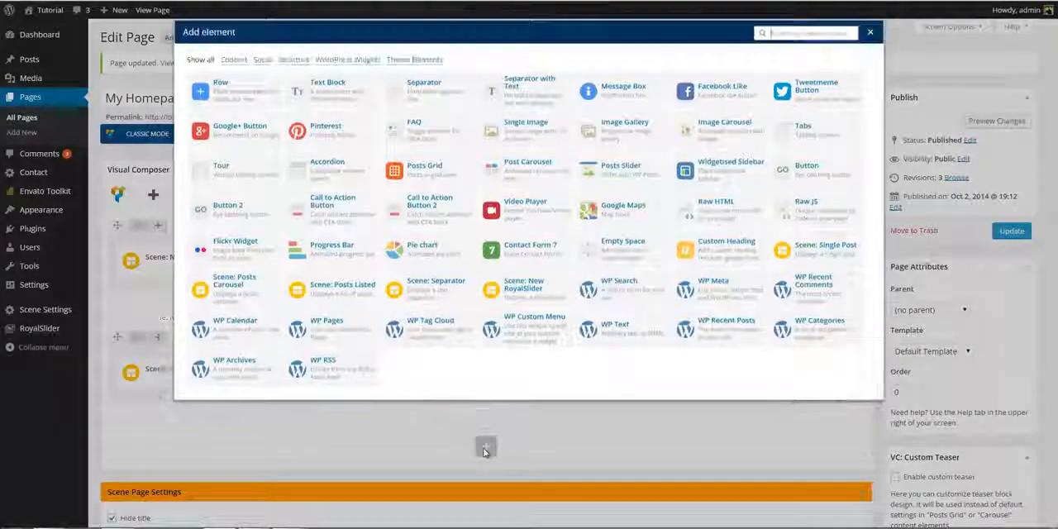
left_click(236, 97)
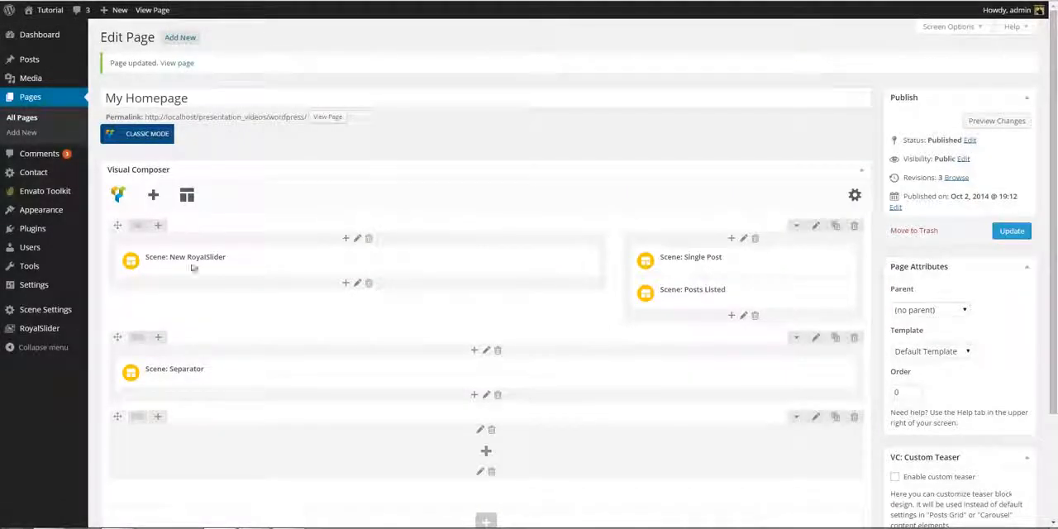
mouse_move(140, 422)
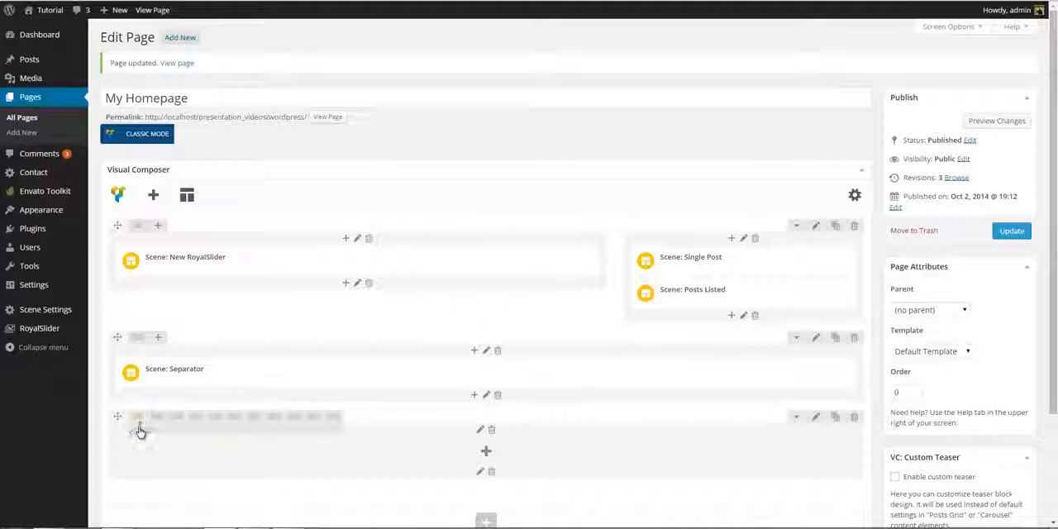
left_click(141, 431)
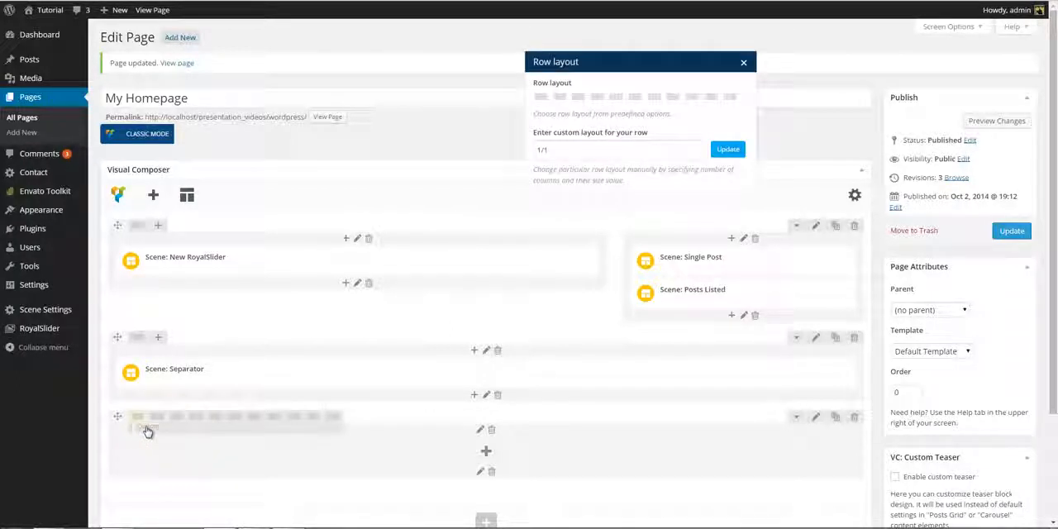
left_click_drag(564, 149, 503, 150)
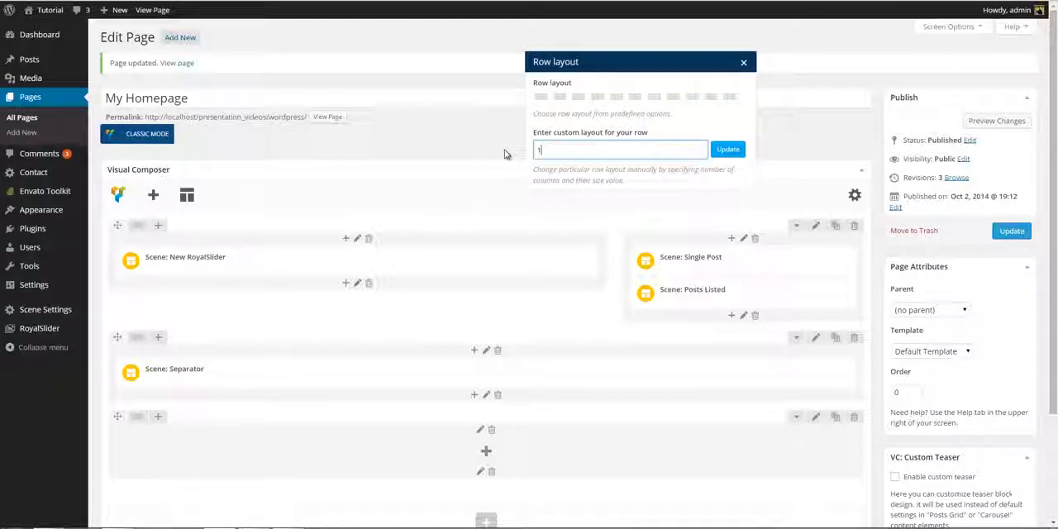
type("1/2 + 1/4 + 1/4")
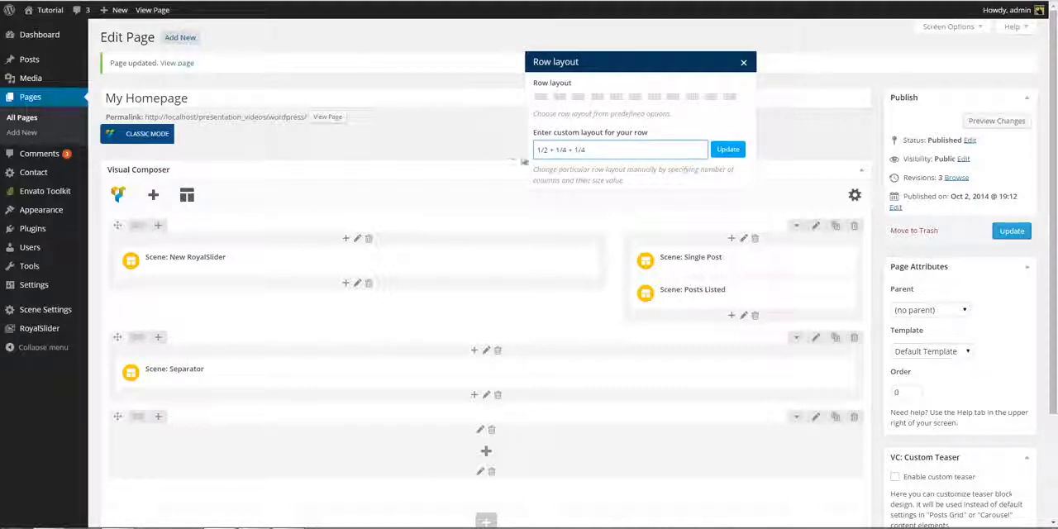
left_click(727, 150)
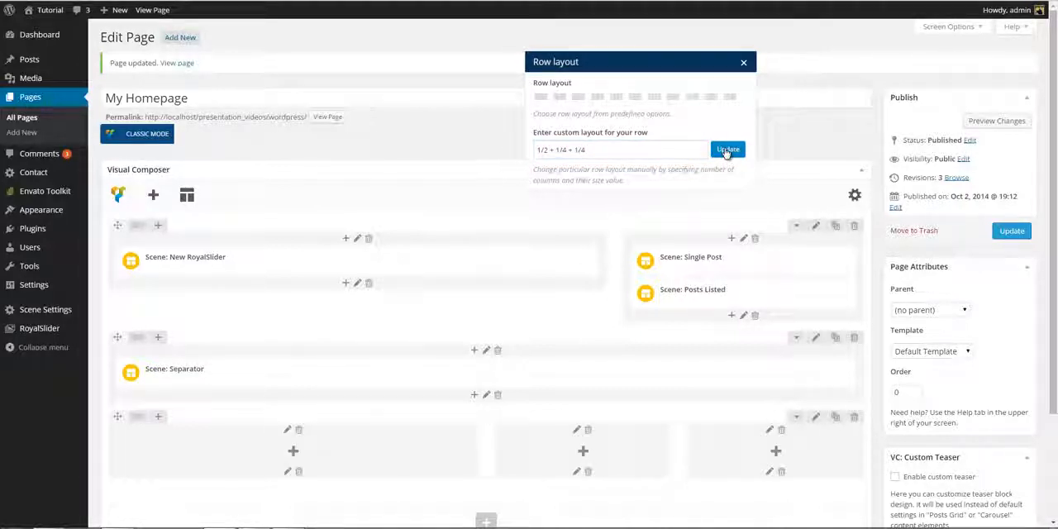
left_click(744, 63)
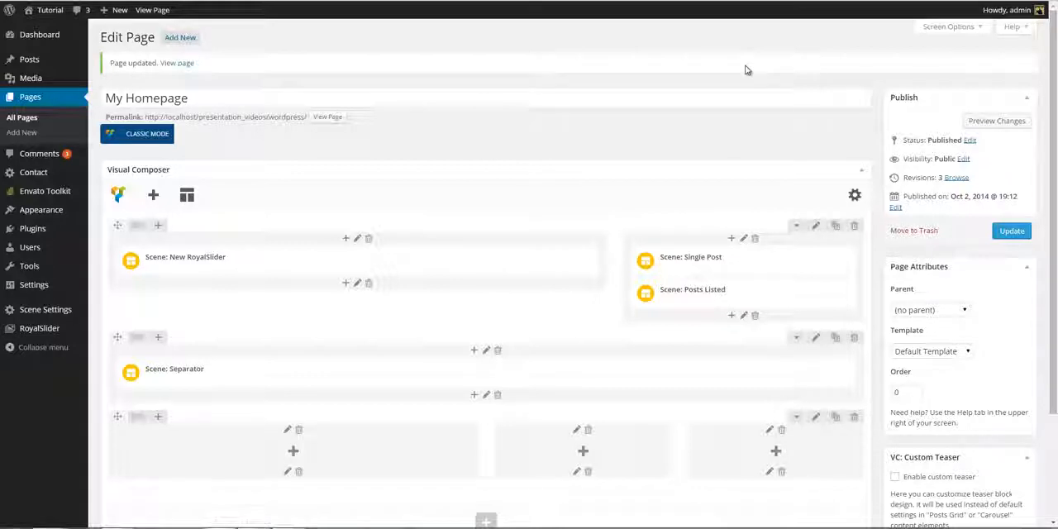
- Add a Scene: Single Post element to the 1/2 column, using Fashion category with meta and title as image caption
left_click(295, 451)
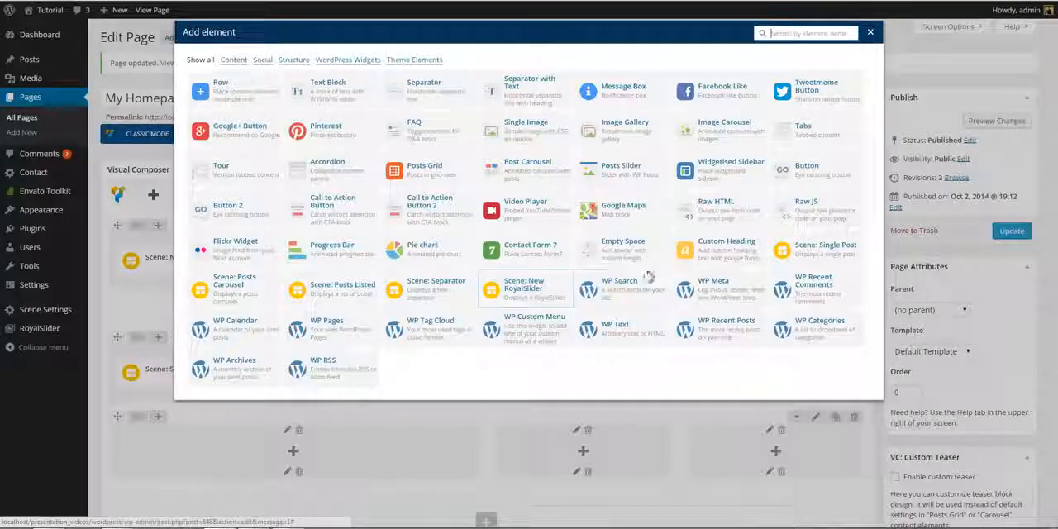
left_click(797, 255)
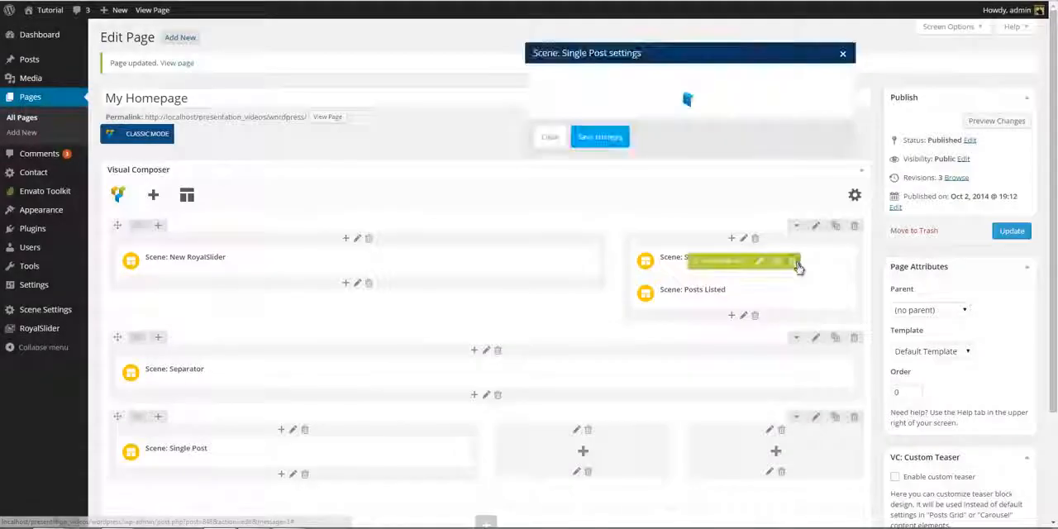
left_click(731, 148)
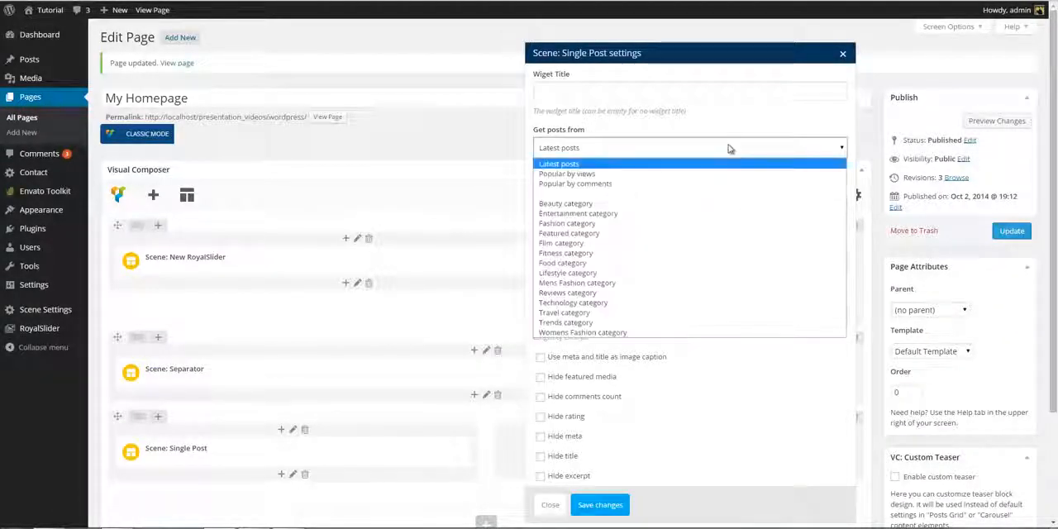
left_click(701, 223)
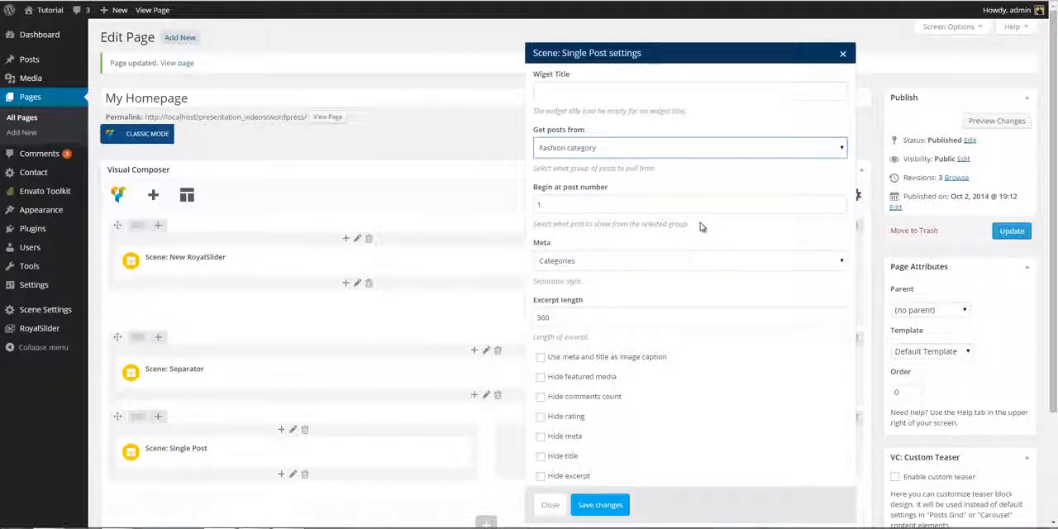
left_click(540, 358)
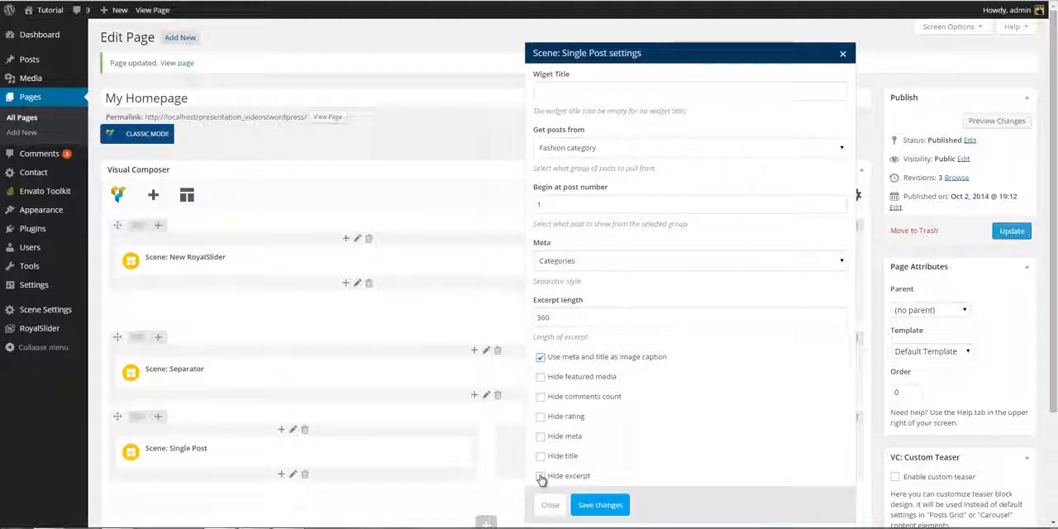
left_click(591, 506)
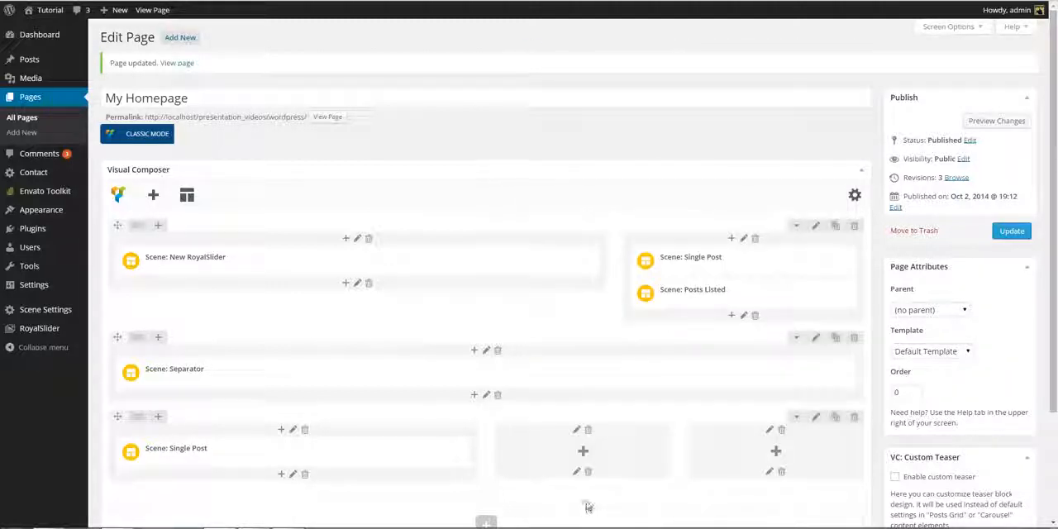
- Add a Scene: Single Post element to the middle 1/4 column, using Fashion category, beginning at post 2 with excerpt length 200
left_click(583, 452)
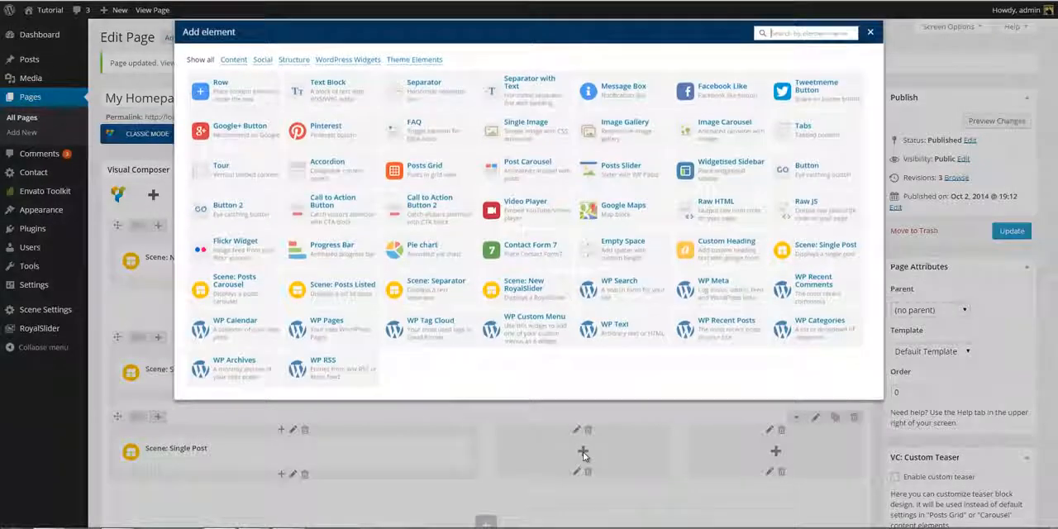
left_click(801, 263)
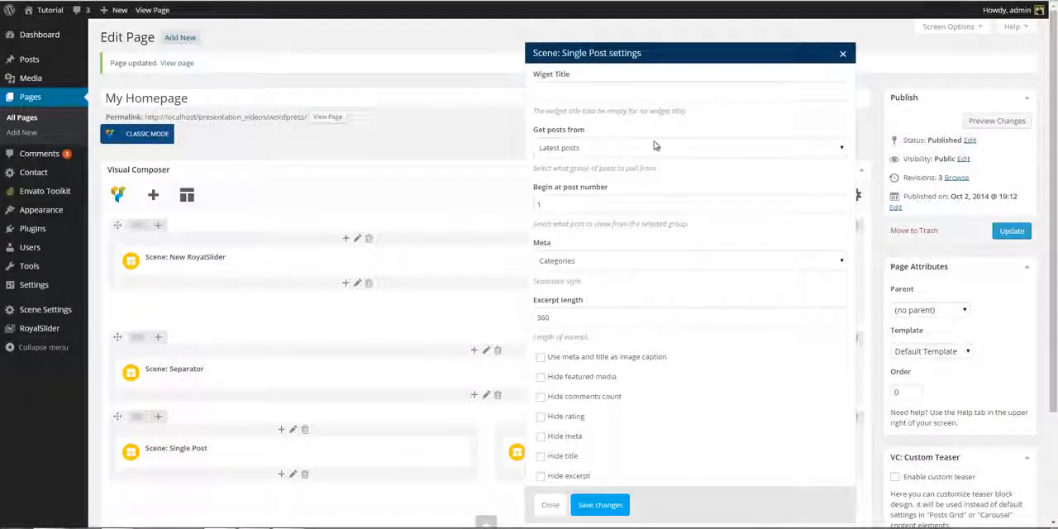
left_click(655, 147)
left_click(621, 223)
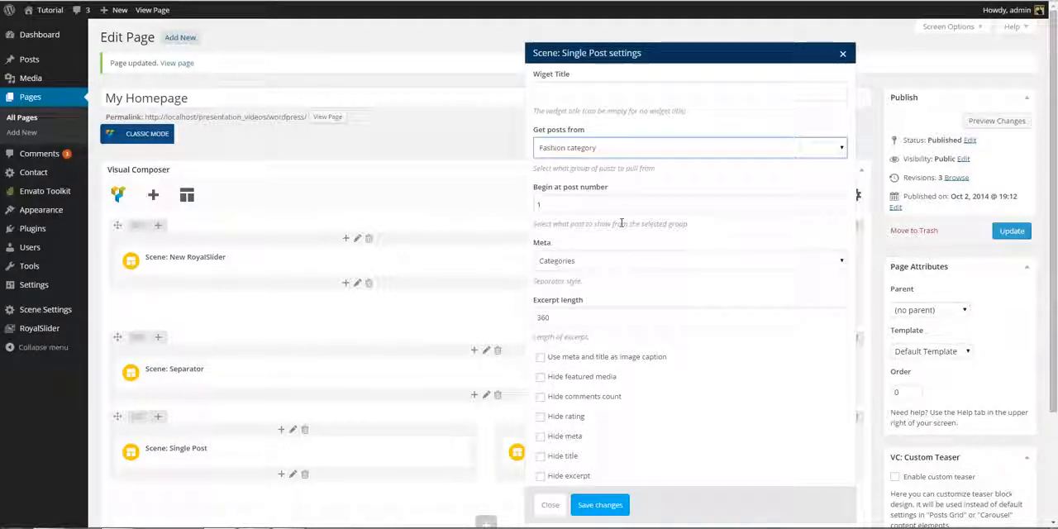
left_click(840, 201)
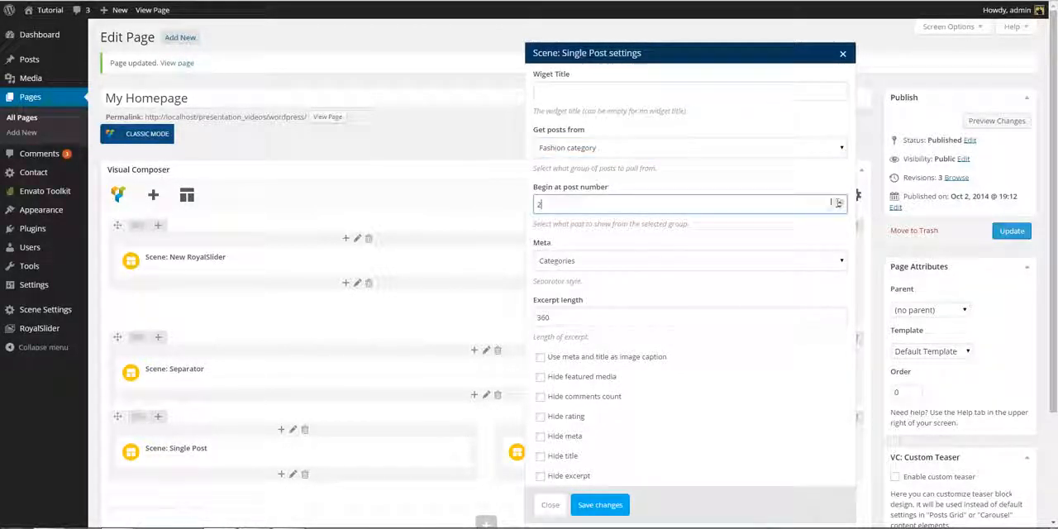
left_click(592, 316)
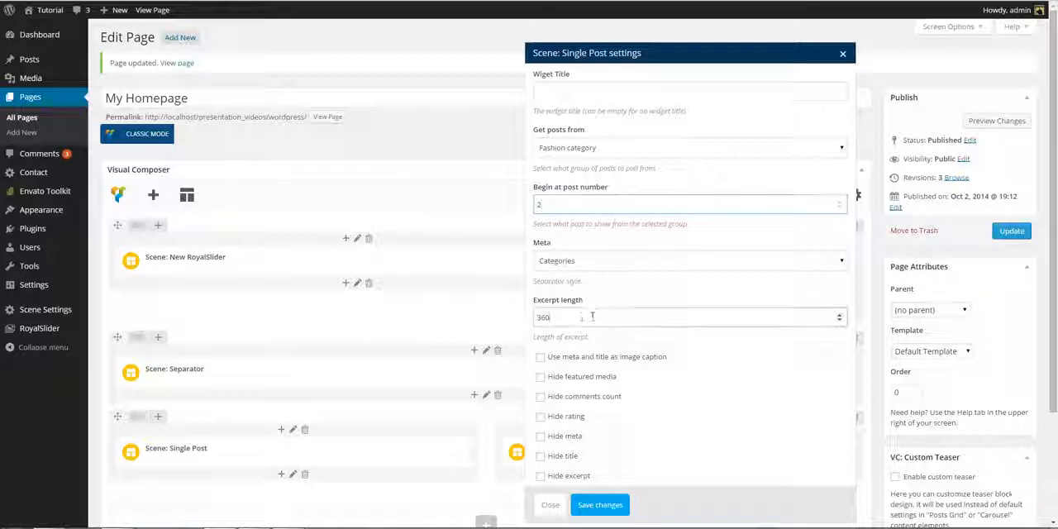
left_click_drag(592, 316, 508, 317)
type("200")
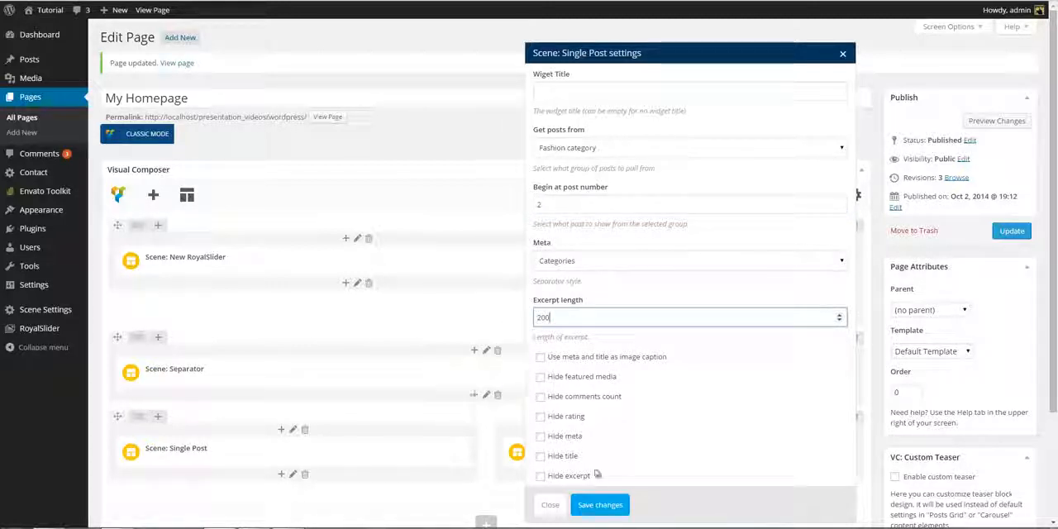
left_click(613, 503)
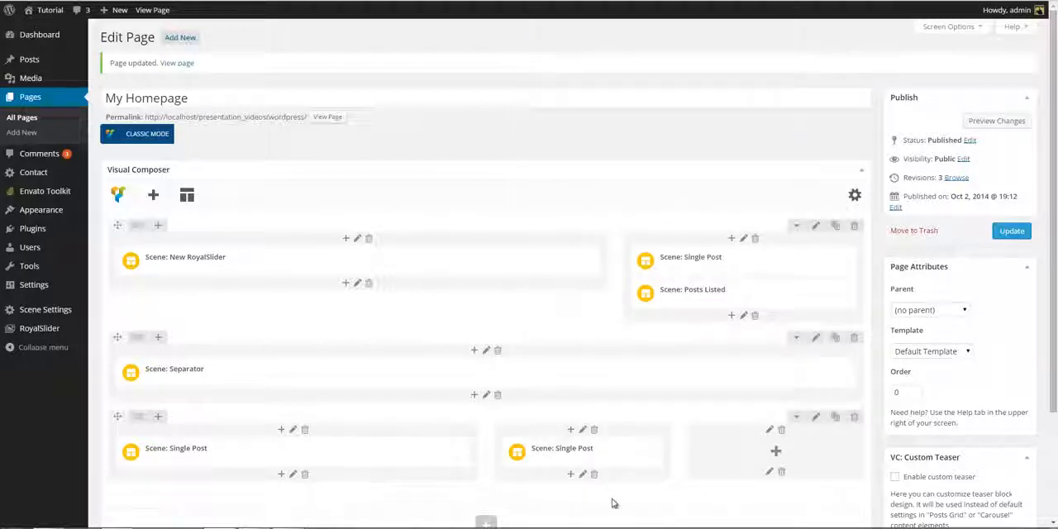
- Add a Scene: Posts Listed element to the last 1/4 column, using Fashion category and beginning at post number 3
left_click(776, 450)
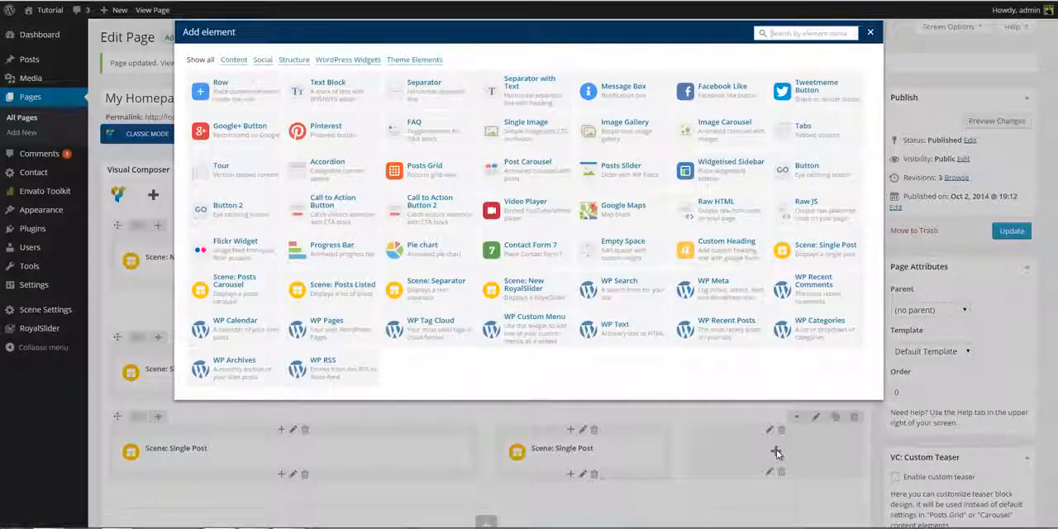
left_click(342, 287)
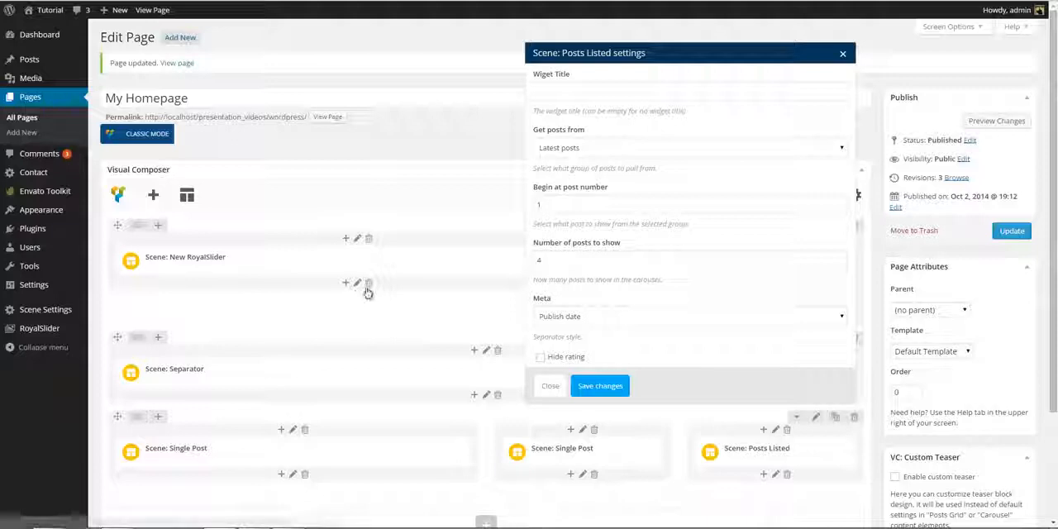
left_click(613, 150)
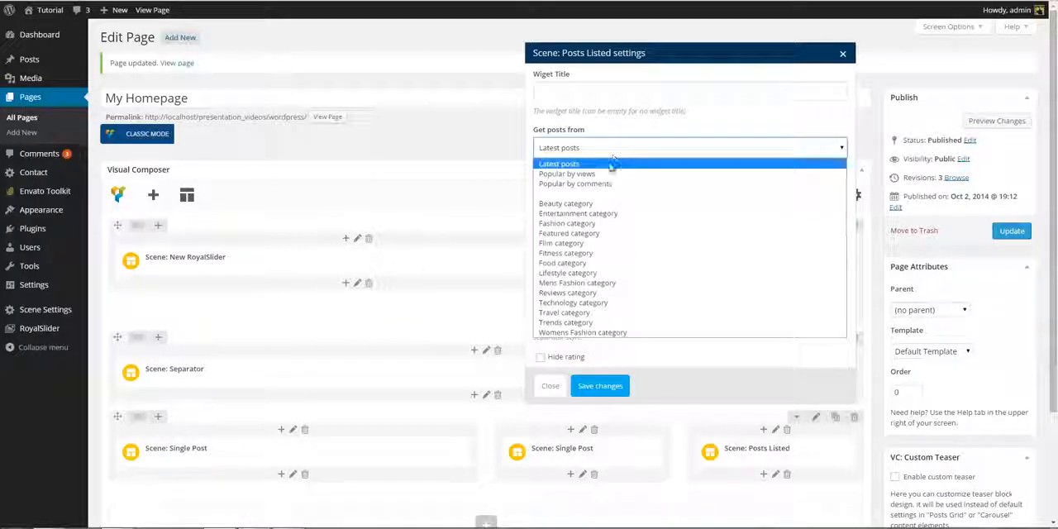
left_click(590, 223)
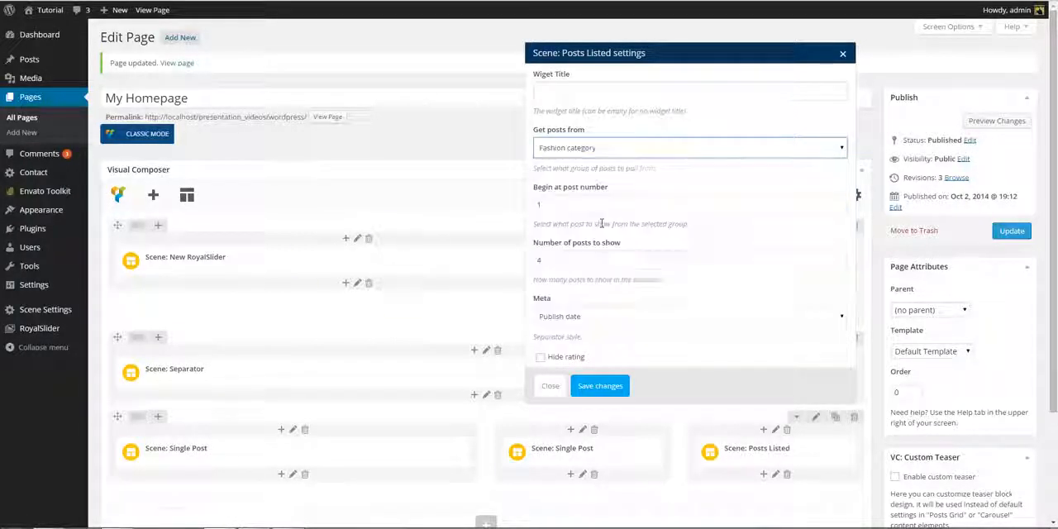
left_click(842, 202)
left_click(841, 202)
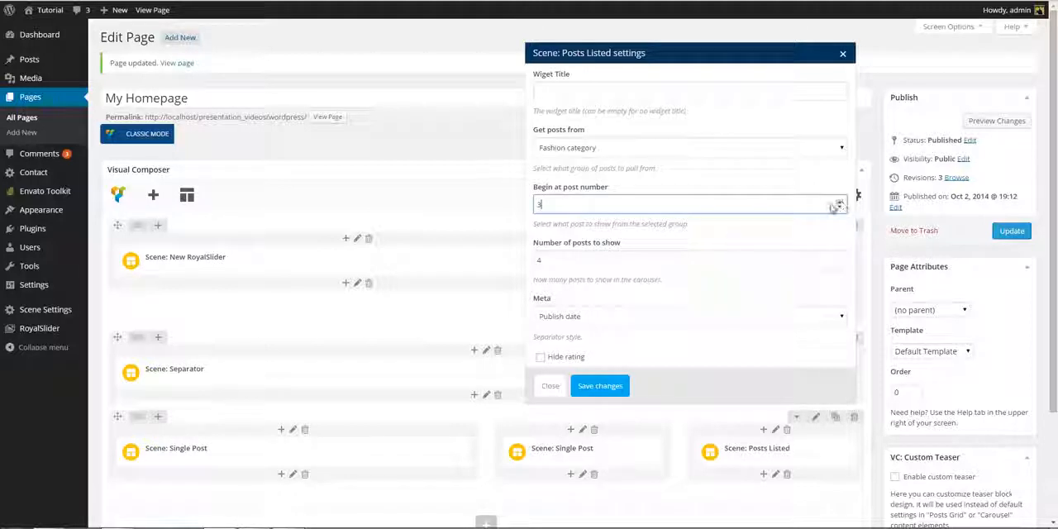
left_click(600, 385)
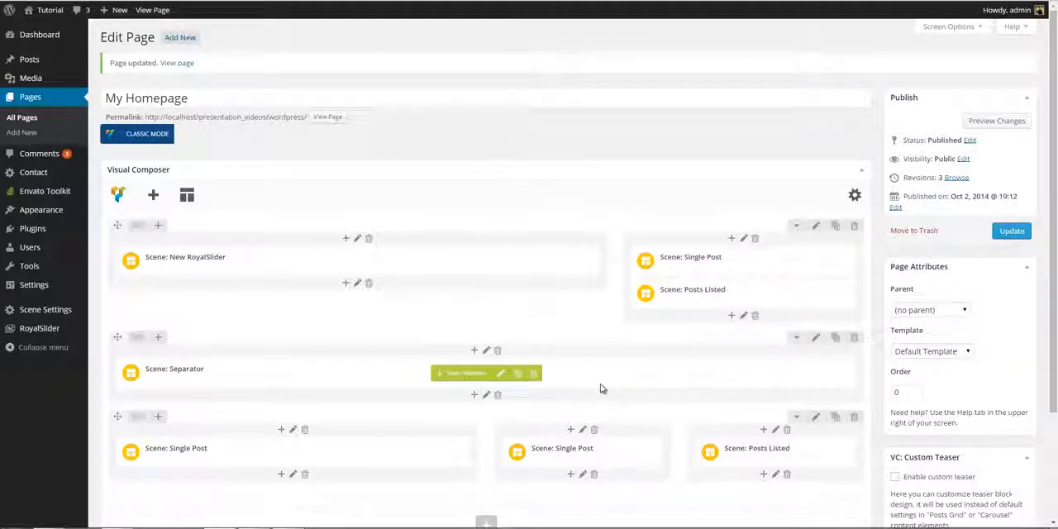
- Update the homepage and reload its live view to check the Latest in Fashion section
left_click(1018, 232)
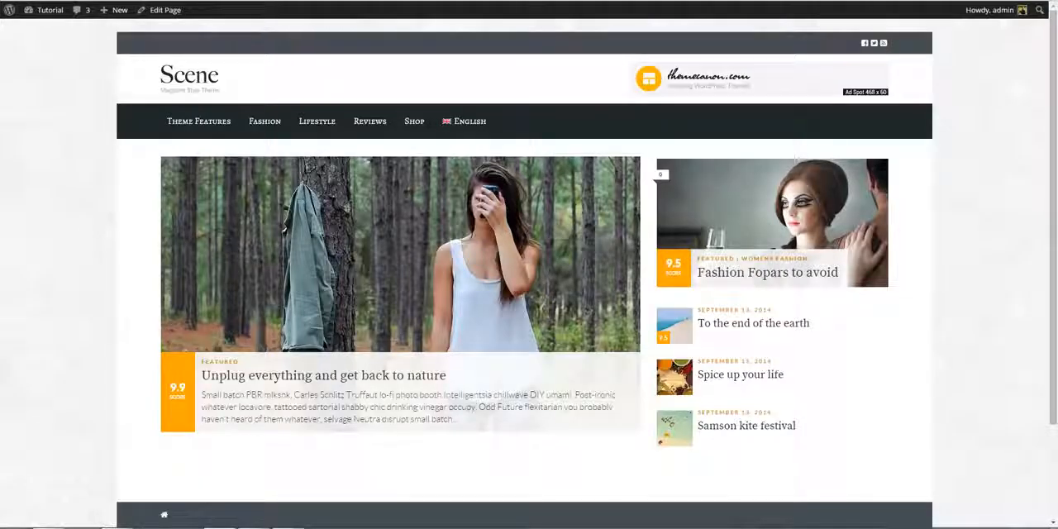
key("F5")
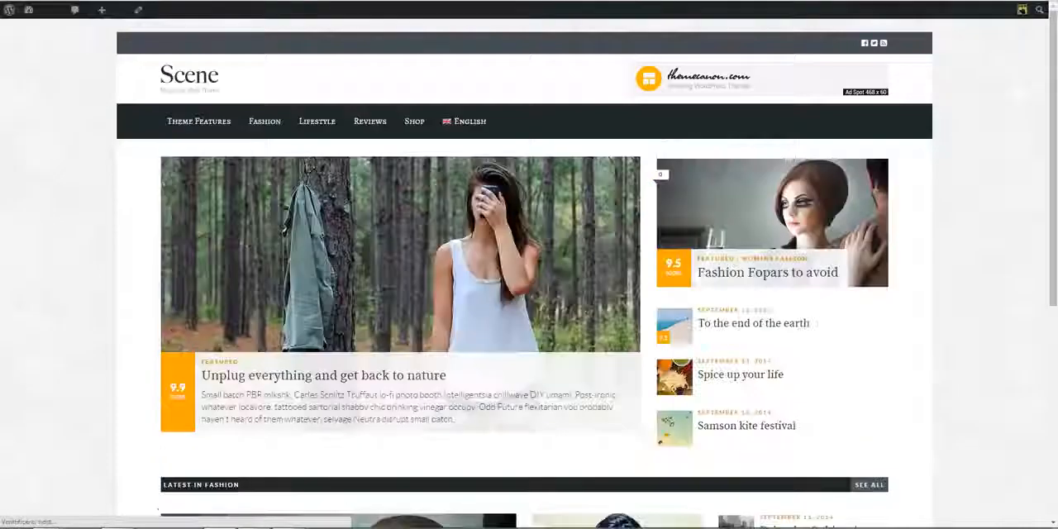
scroll(1020, 101, "down", 3)
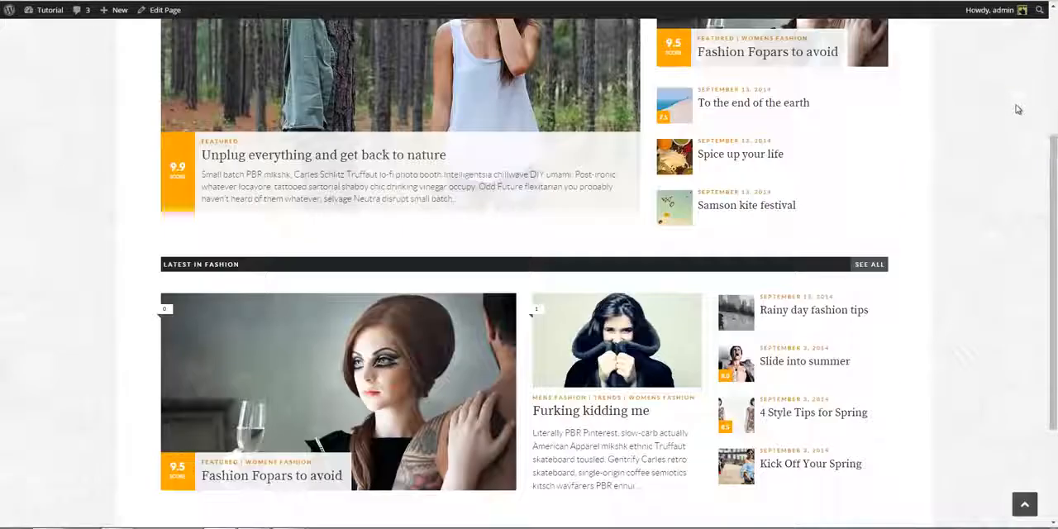
scroll(1018, 109, "down", 2)
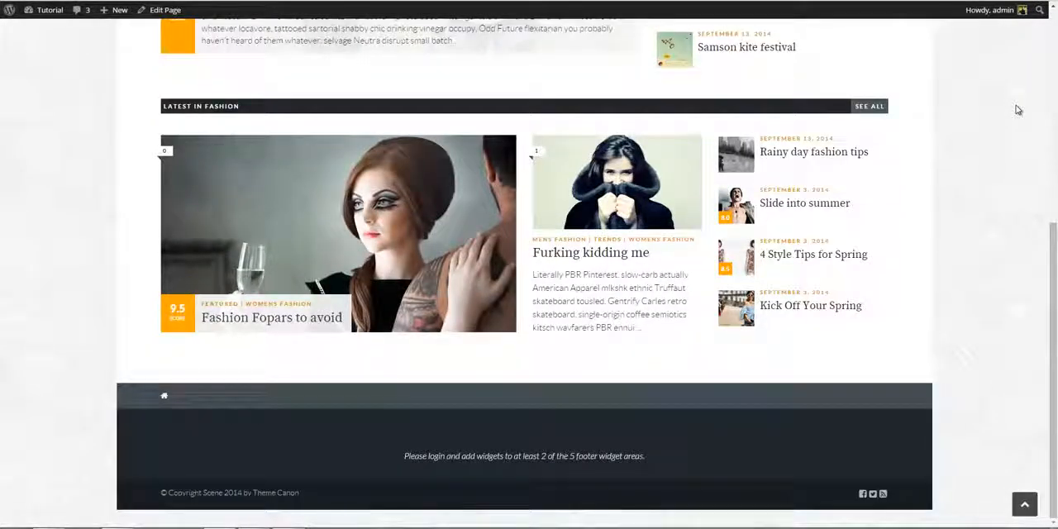
scroll(1018, 109, "up", 5)
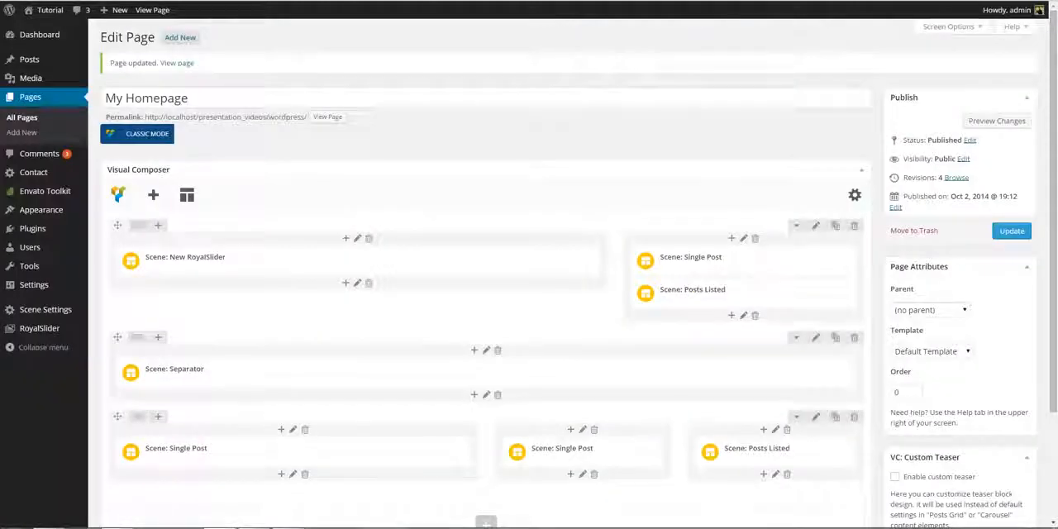
- Open the Home 1 demo page for editing and examine how its rows and elements are laid out
left_click(50, 120)
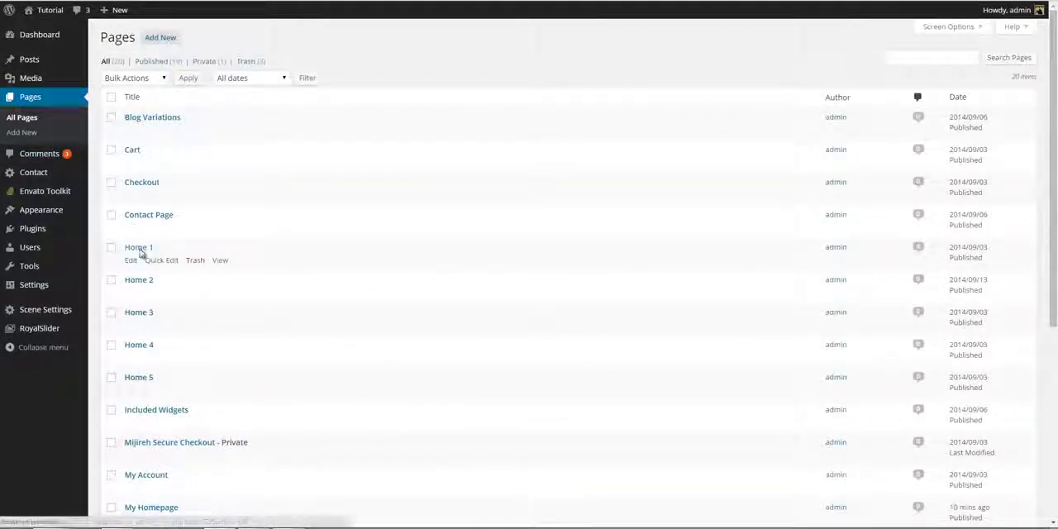
left_click(141, 252)
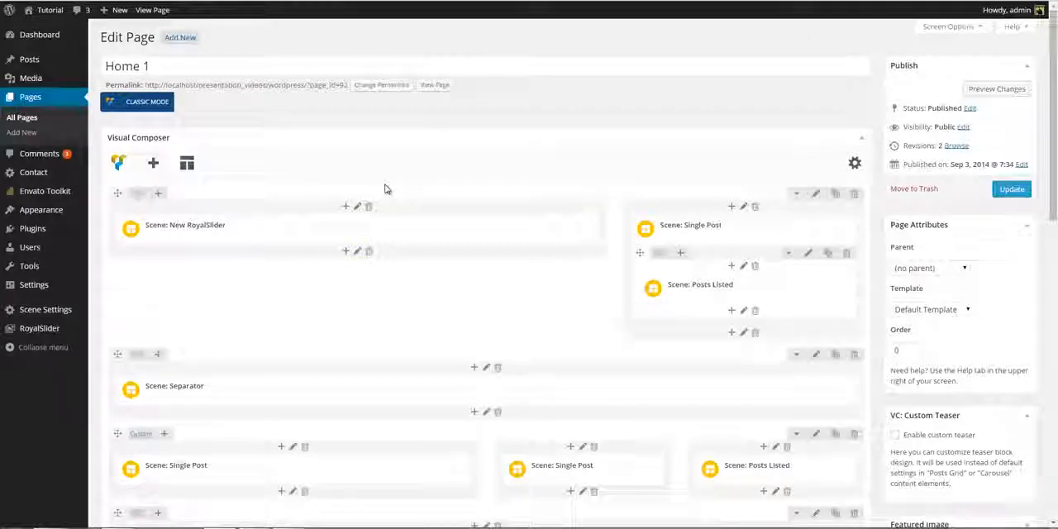
scroll(385, 189, "down", 2)
scroll(384, 190, "down", 2)
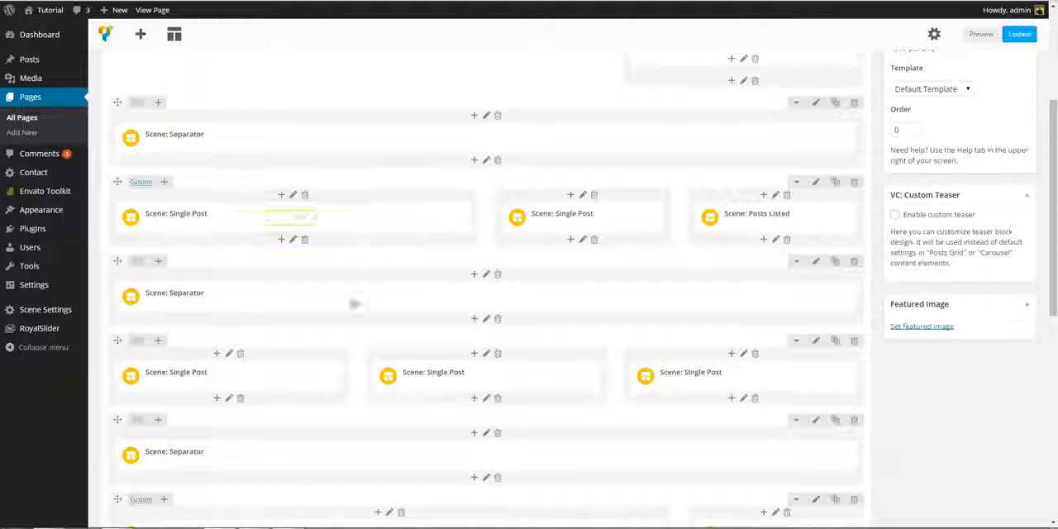
scroll(350, 307, "down", 1)
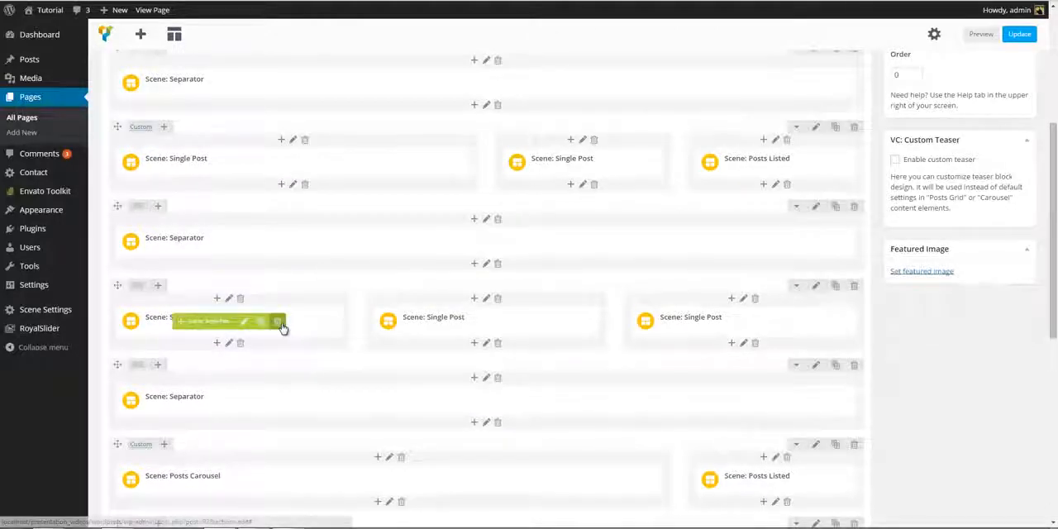
scroll(281, 324, "down", 1)
- Examine the settings of the first Scene: Single Post in the three-column row of Home 1, closing them without saving
left_click(245, 269)
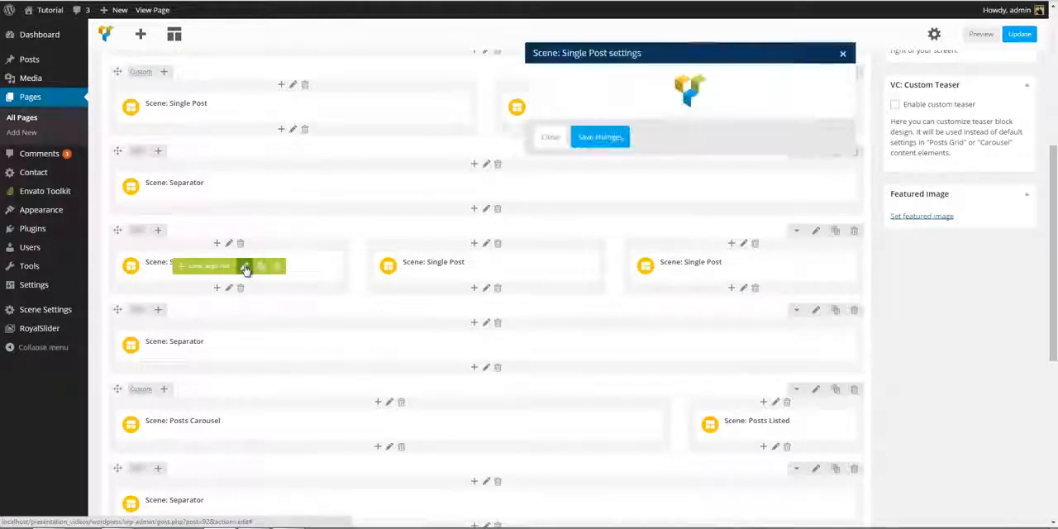
scroll(651, 242, "down", 1)
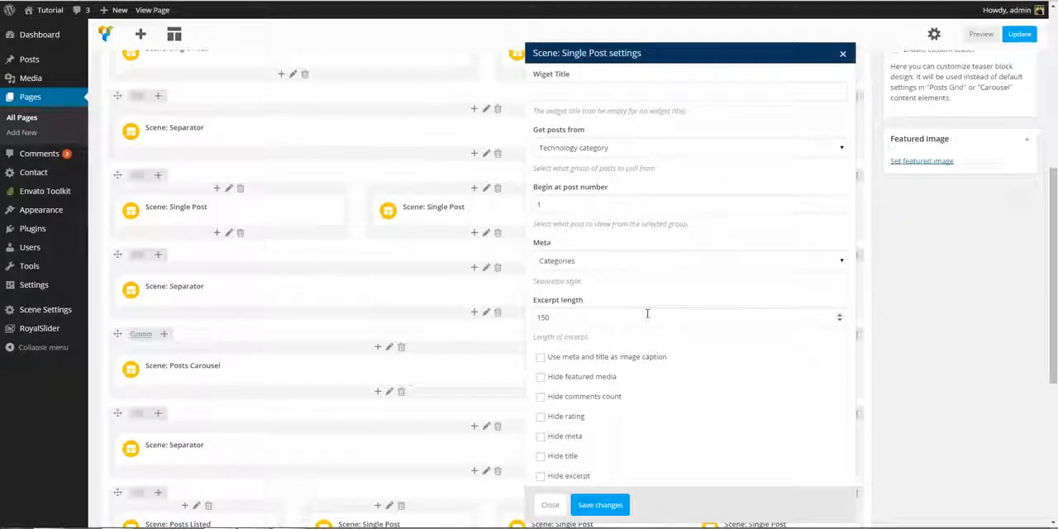
left_click(548, 505)
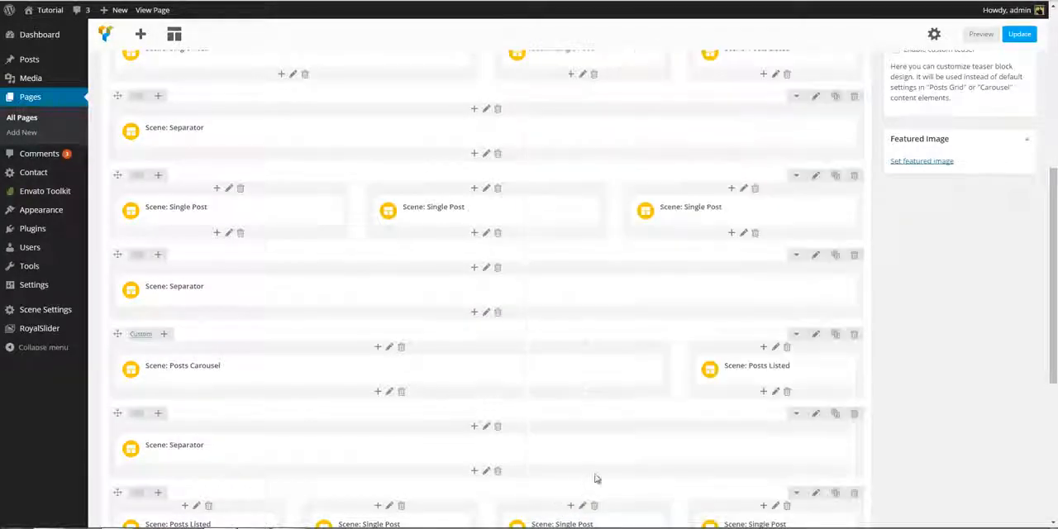
scroll(596, 479, "up", 7)
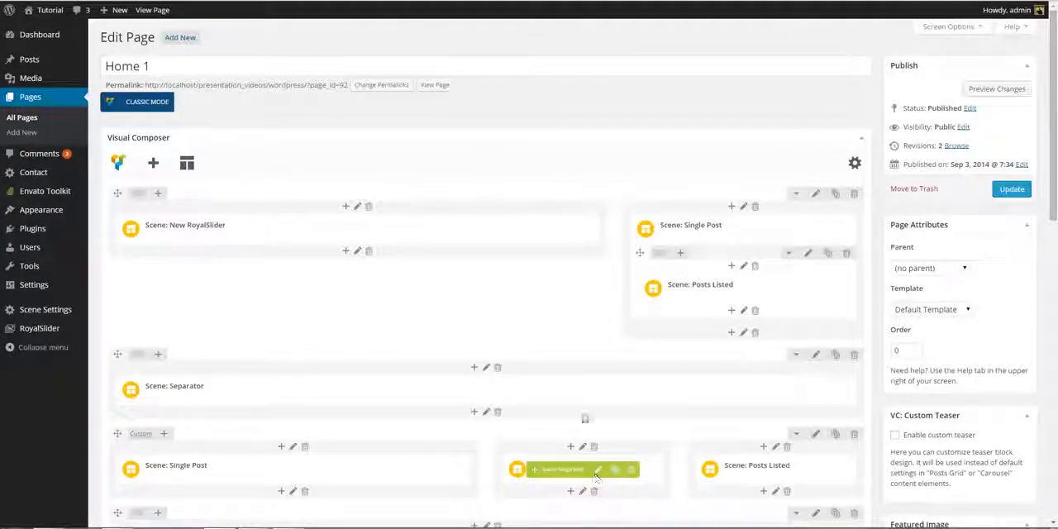